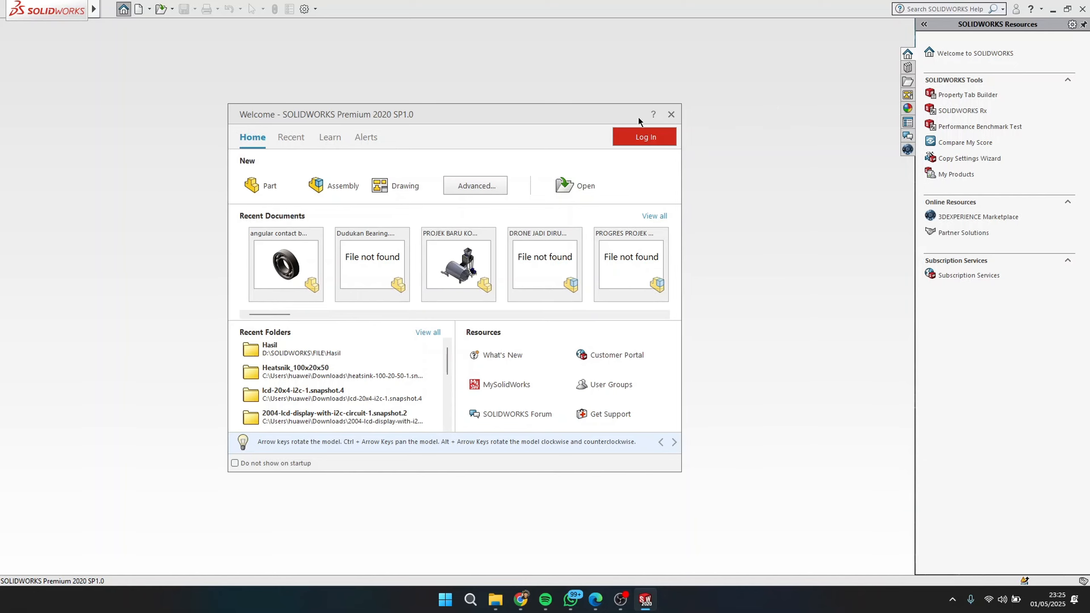
Create a new part and start a sketch on the Front Plane, viewed face-on
{"action": "left_click", "coordinate": [248, 187]}
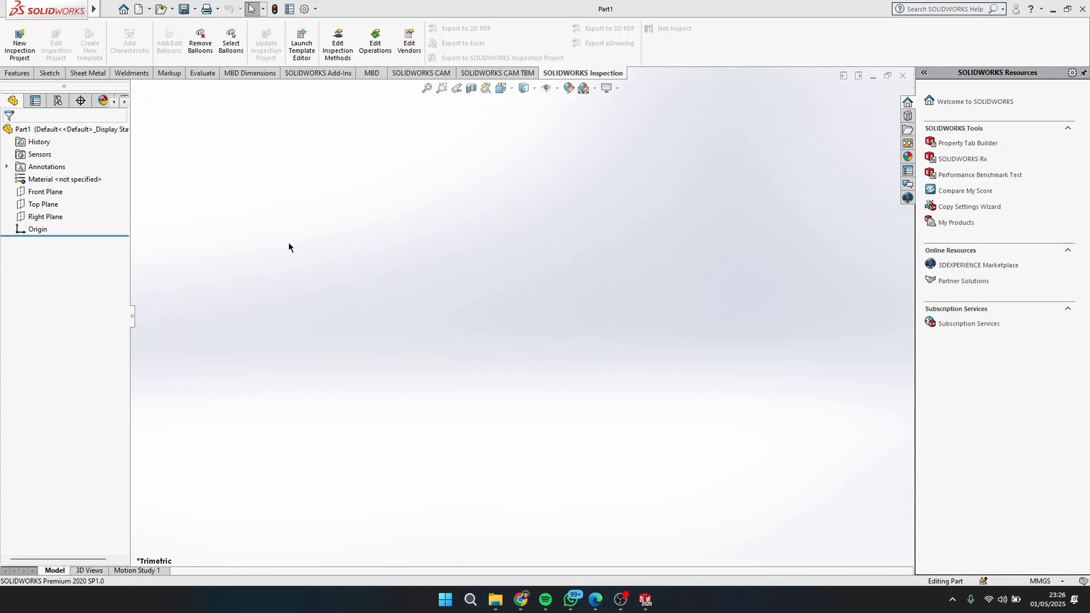
{"action": "left_click", "coordinate": [59, 193]}
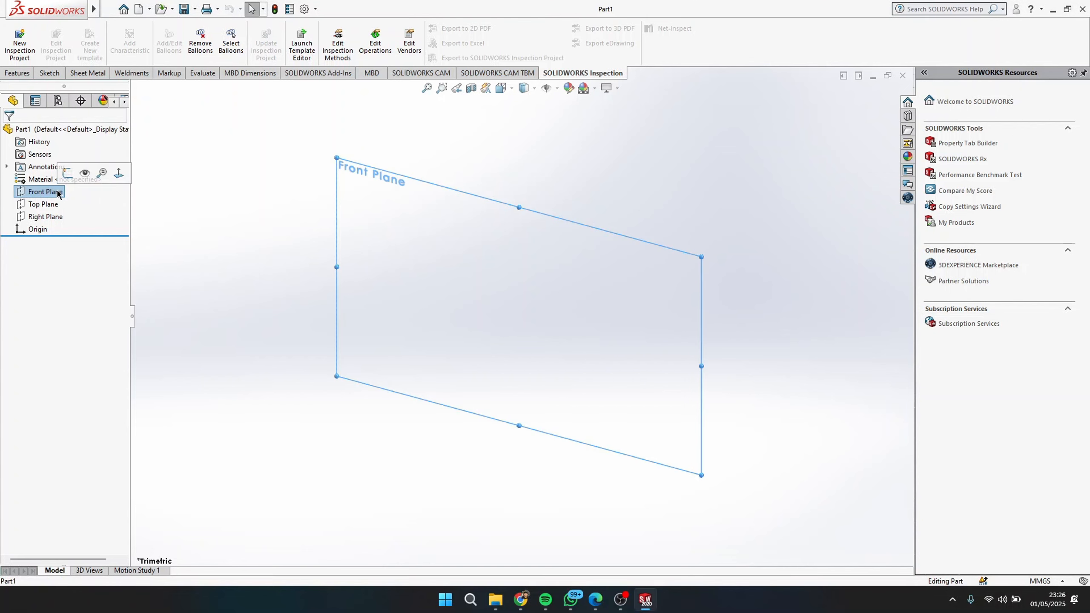
{"action": "left_click", "coordinate": [115, 173]}
{"action": "left_click", "coordinate": [49, 73]}
{"action": "left_click", "coordinate": [16, 38]}
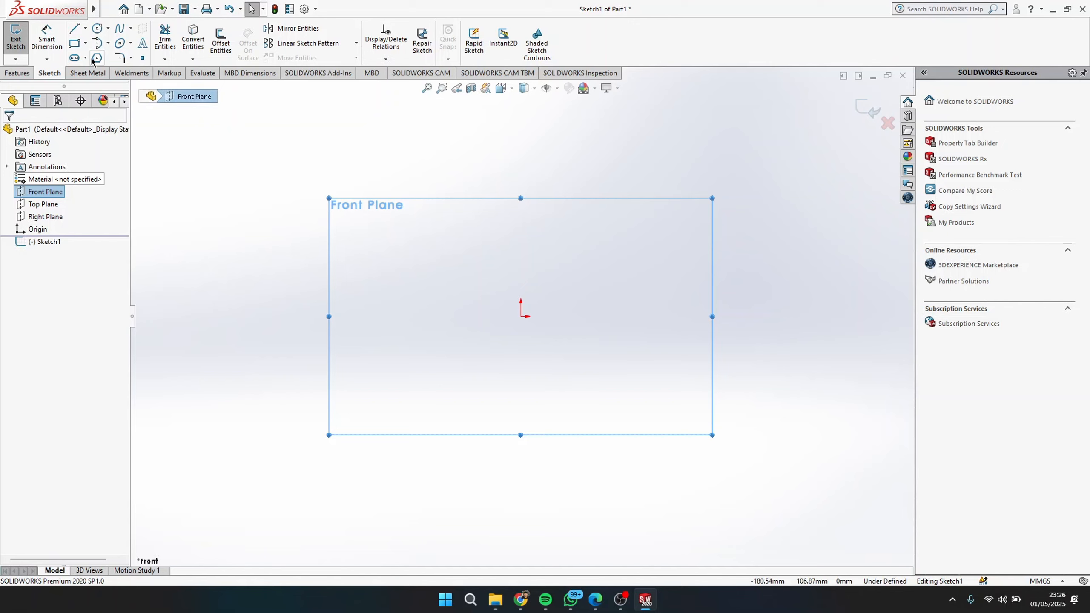
Sketch a corner rectangle from the origin, about 127 mm long and 16 mm high
{"action": "left_click", "coordinate": [85, 44]}
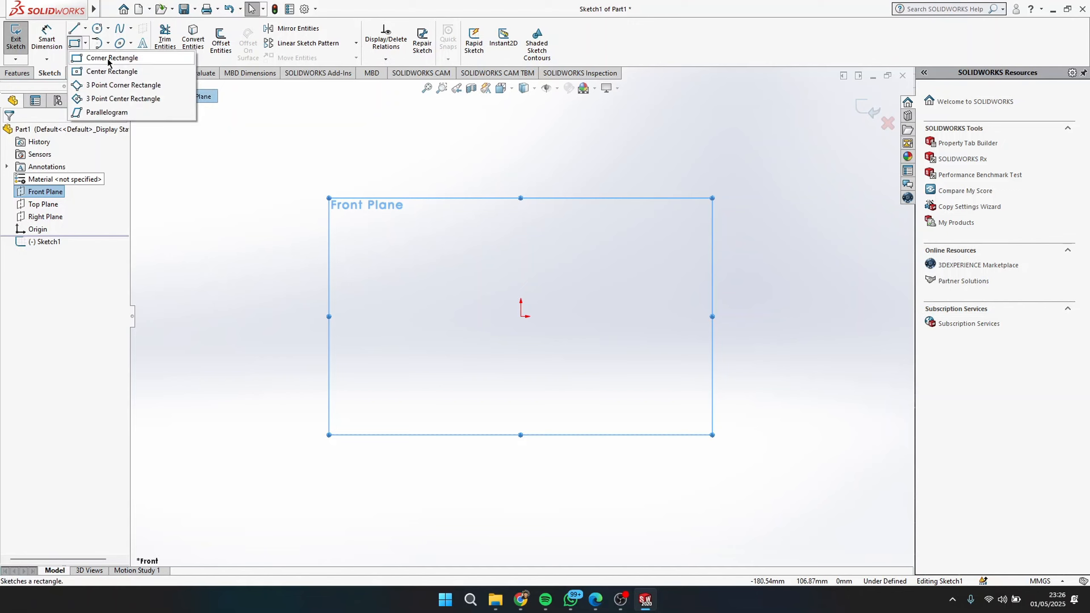
{"action": "left_click", "coordinate": [160, 58]}
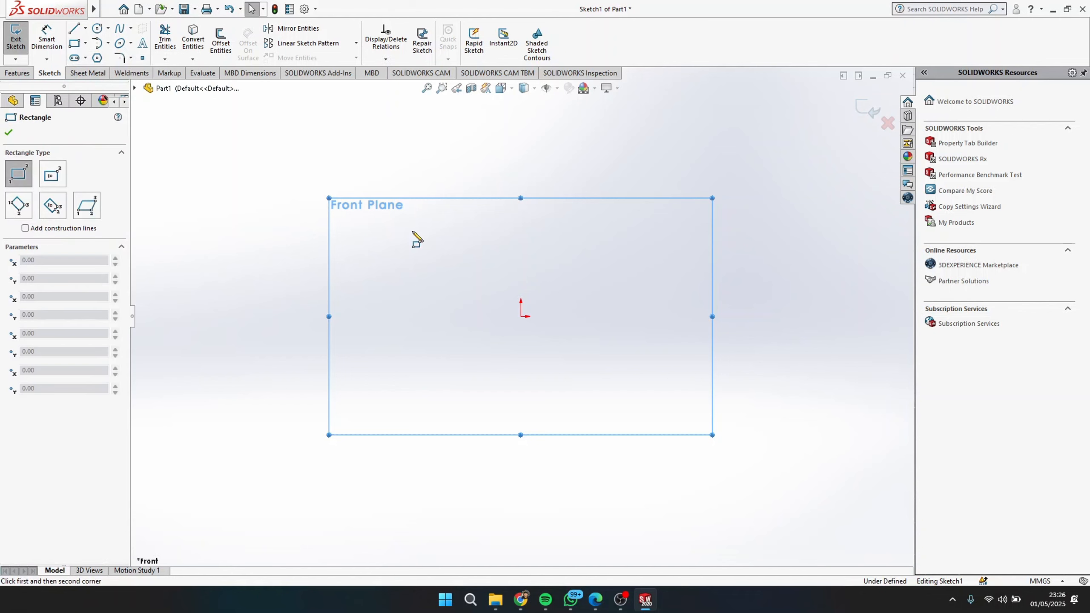
{"action": "left_click", "coordinate": [521, 316]}
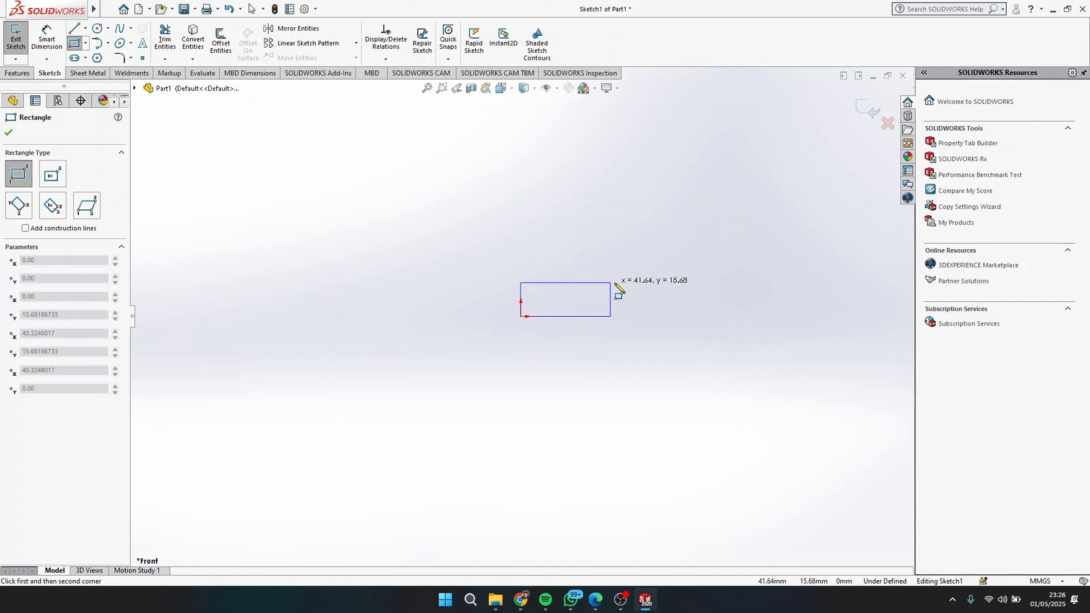
{"action": "left_click", "coordinate": [794, 283]}
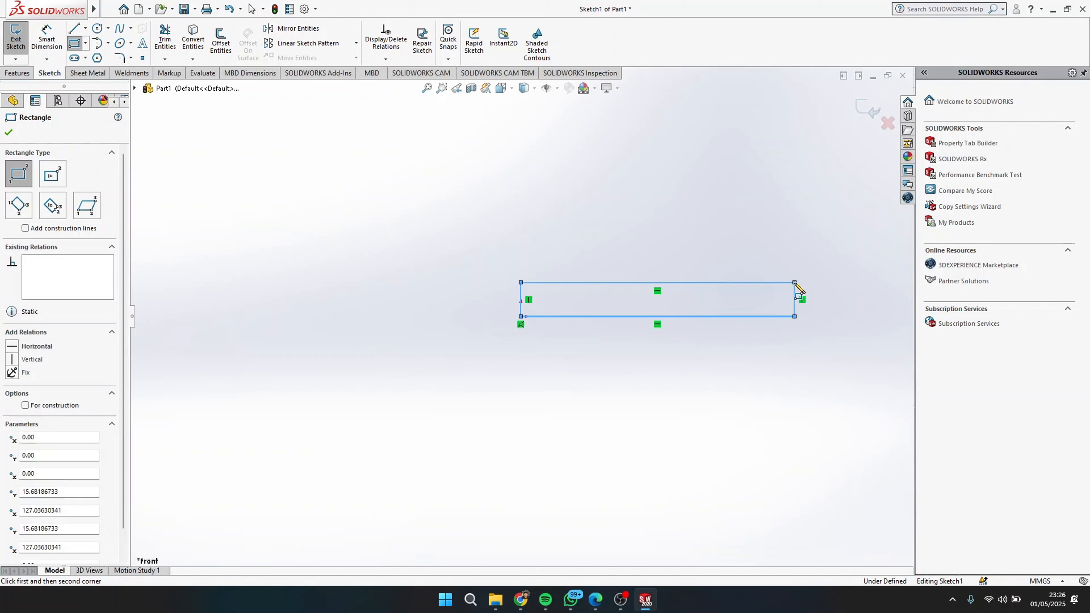
{"action": "scroll", "coordinate": [725, 251], "scroll_direction": "up", "scroll_amount": 2}
{"action": "scroll", "coordinate": [629, 306], "scroll_direction": "down", "scroll_amount": 5}
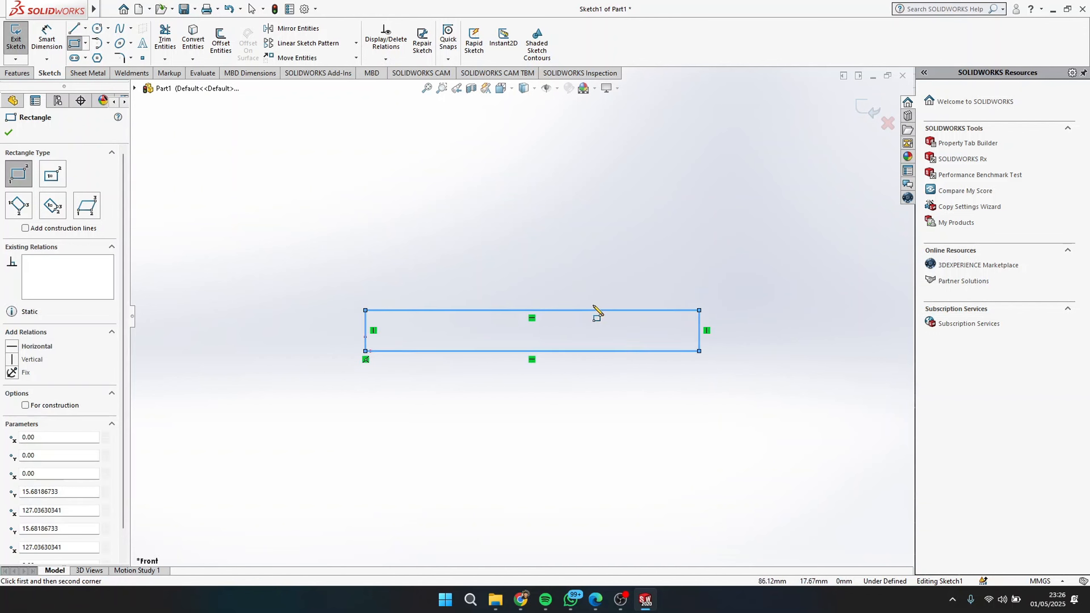
{"action": "scroll", "coordinate": [481, 335], "scroll_direction": "up", "scroll_amount": 1}
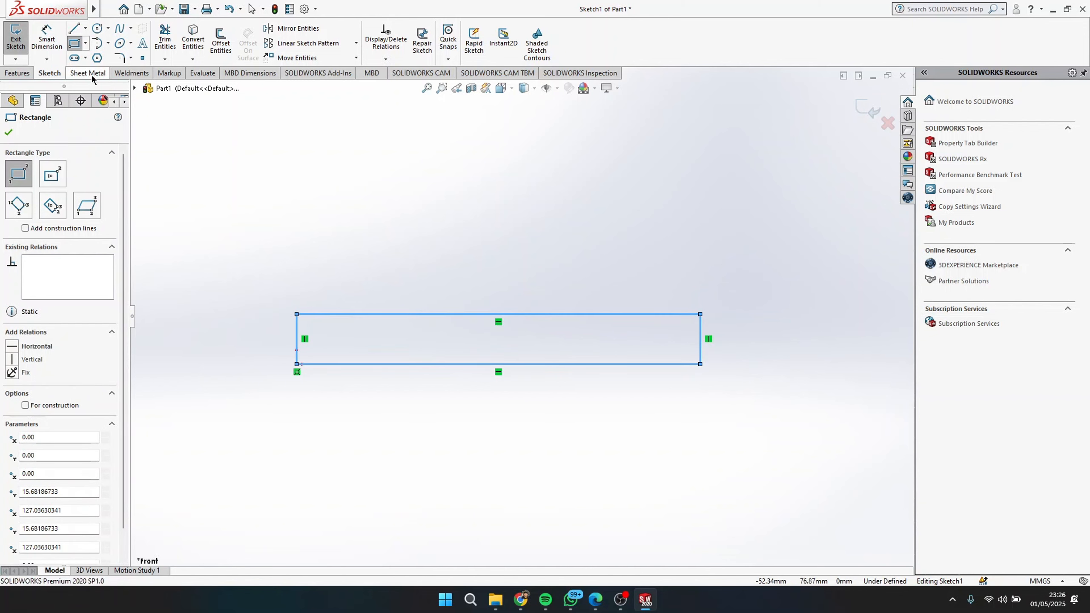
Dimension the rectangle's bottom edge to 127 mm
{"action": "left_click", "coordinate": [55, 42]}
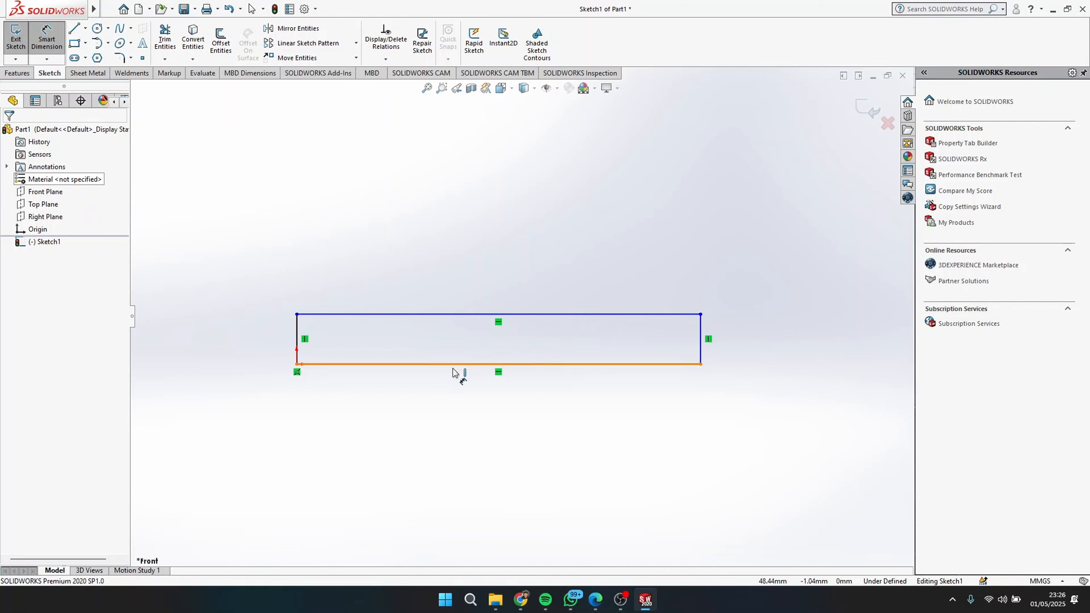
{"action": "left_click", "coordinate": [468, 364]}
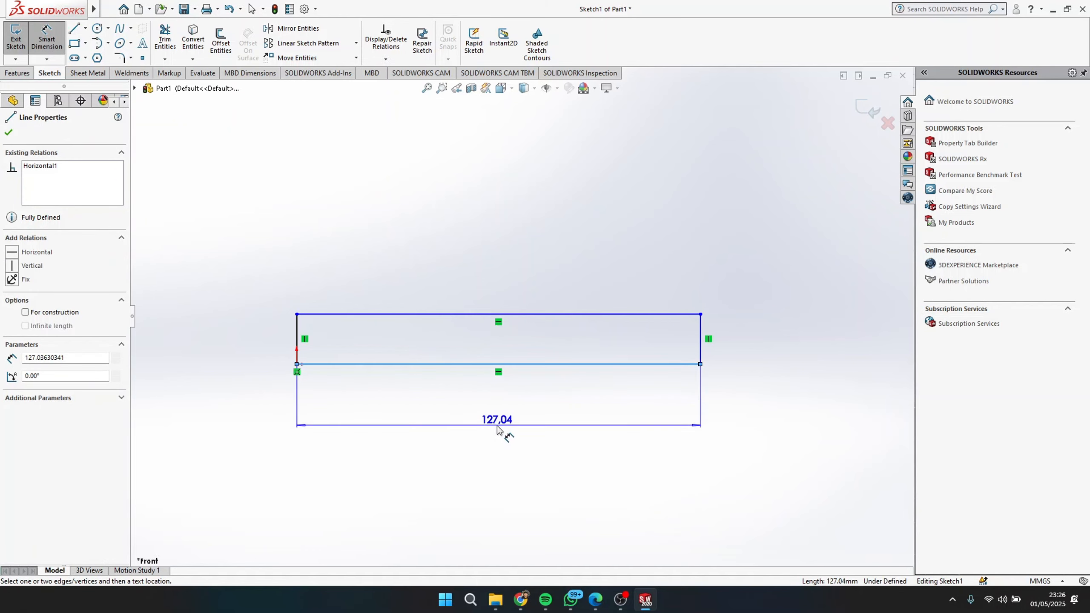
{"action": "left_click", "coordinate": [498, 428]}
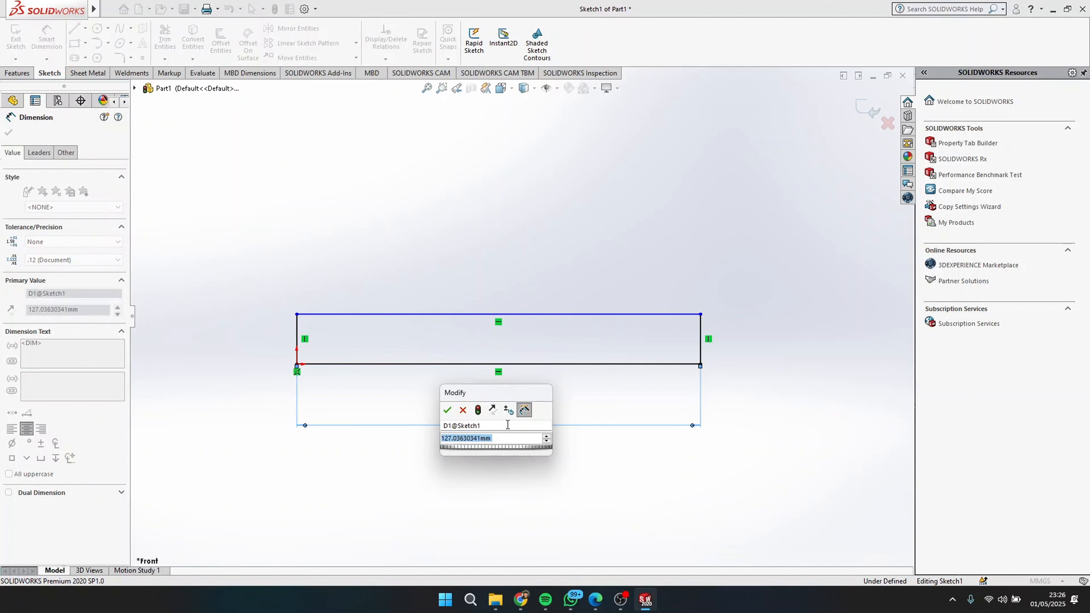
{"action": "type", "text": "127"}
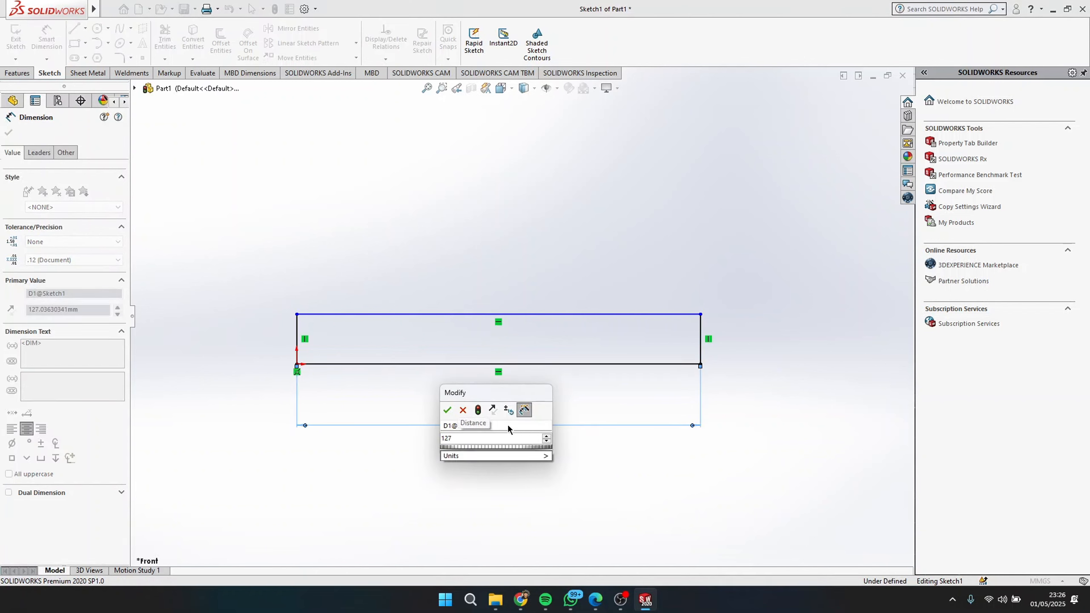
{"action": "key", "text": "Return"}
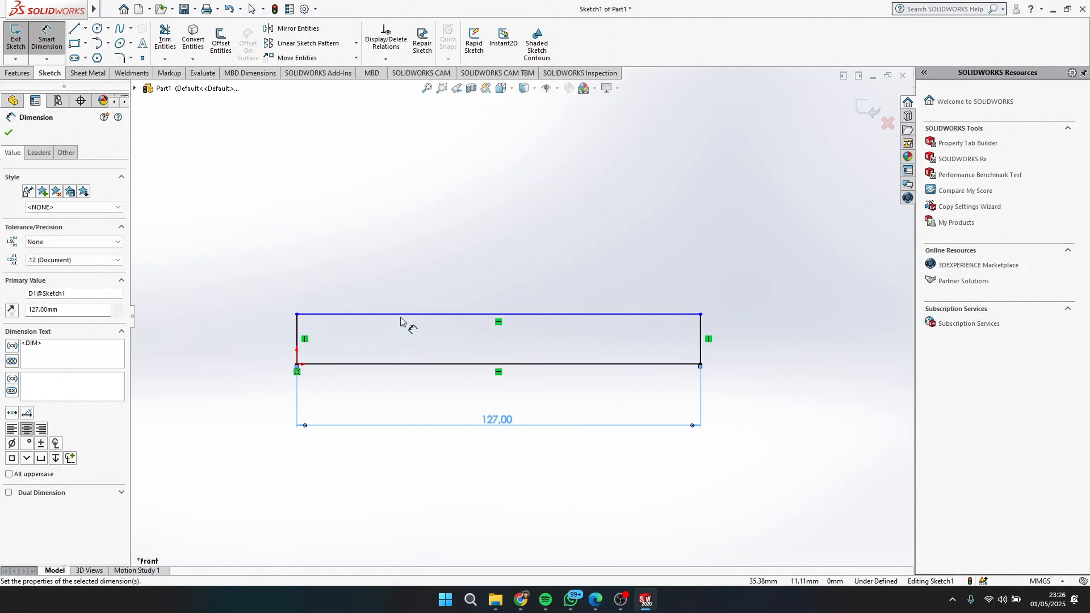
Dimension the rectangle's left edge to 14 mm and finish dimensioning
{"action": "left_click", "coordinate": [297, 342]}
{"action": "left_click", "coordinate": [267, 346]}
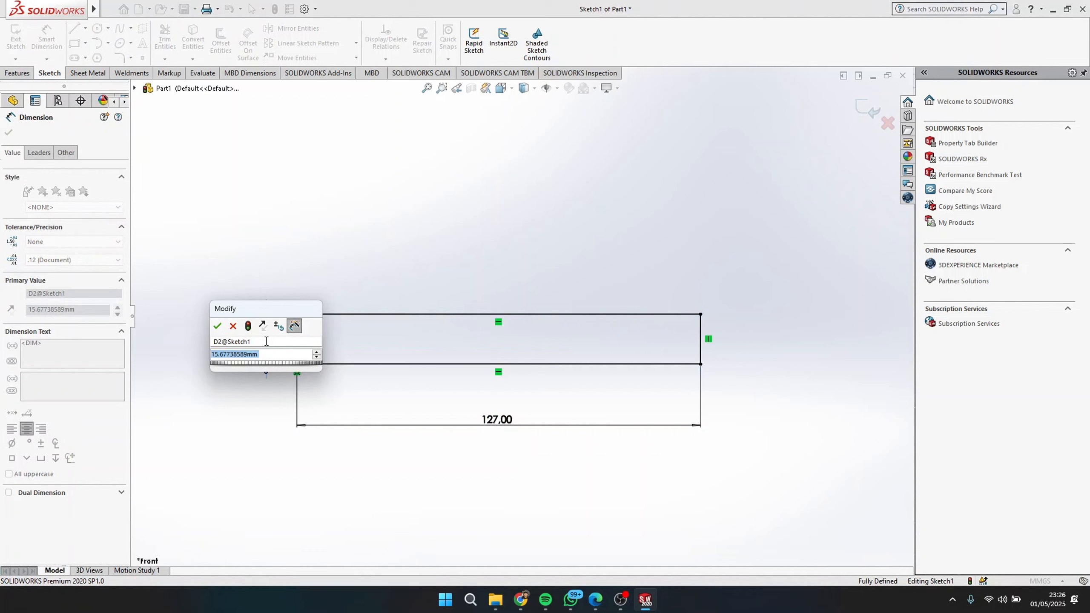
{"action": "type", "text": "14"}
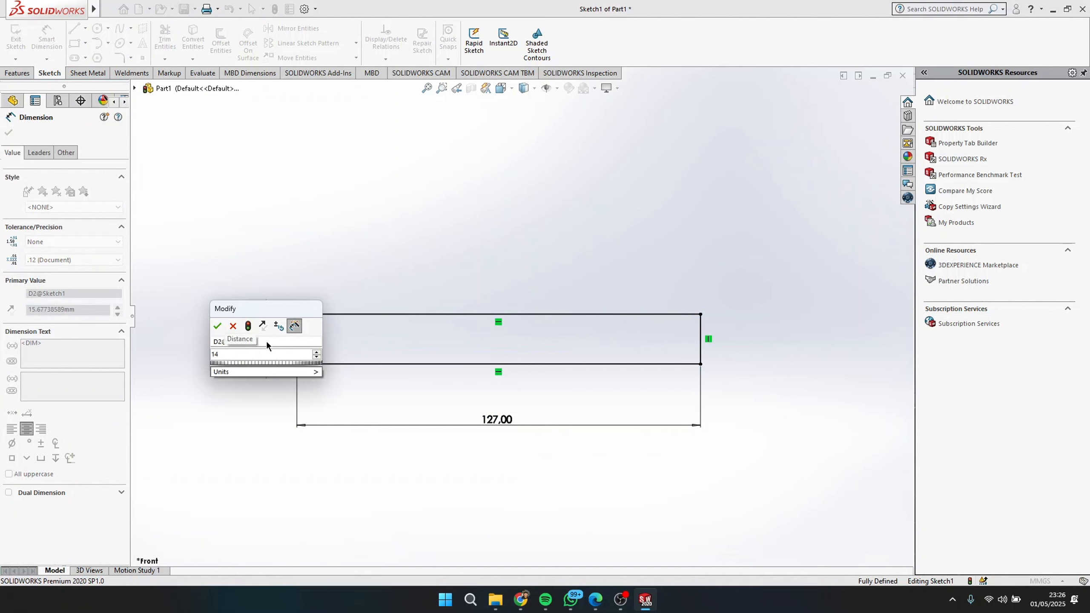
{"action": "key", "text": "Return"}
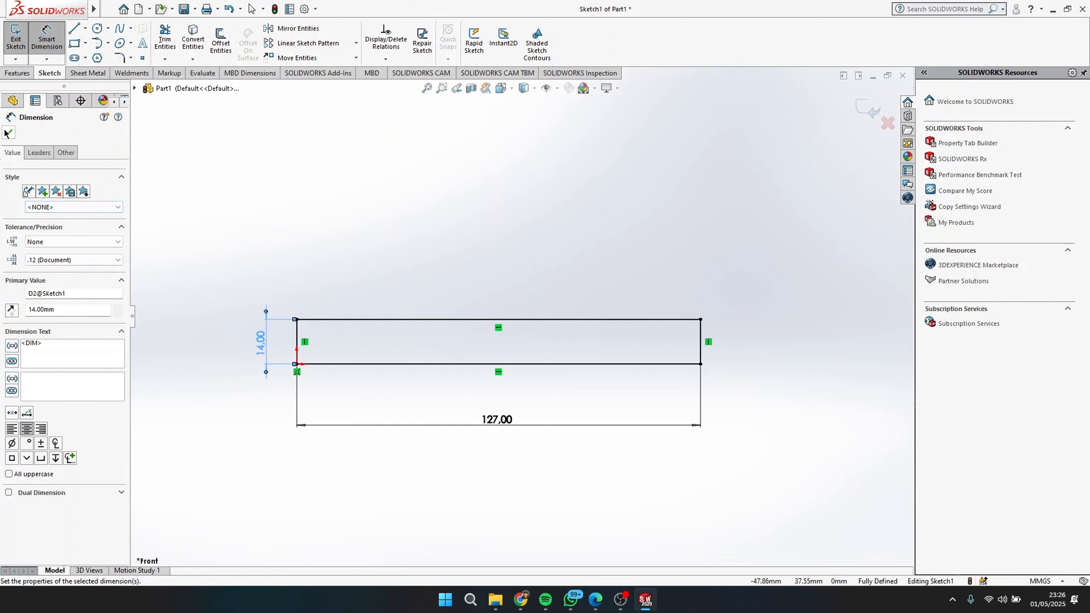
{"action": "left_click", "coordinate": [5, 132]}
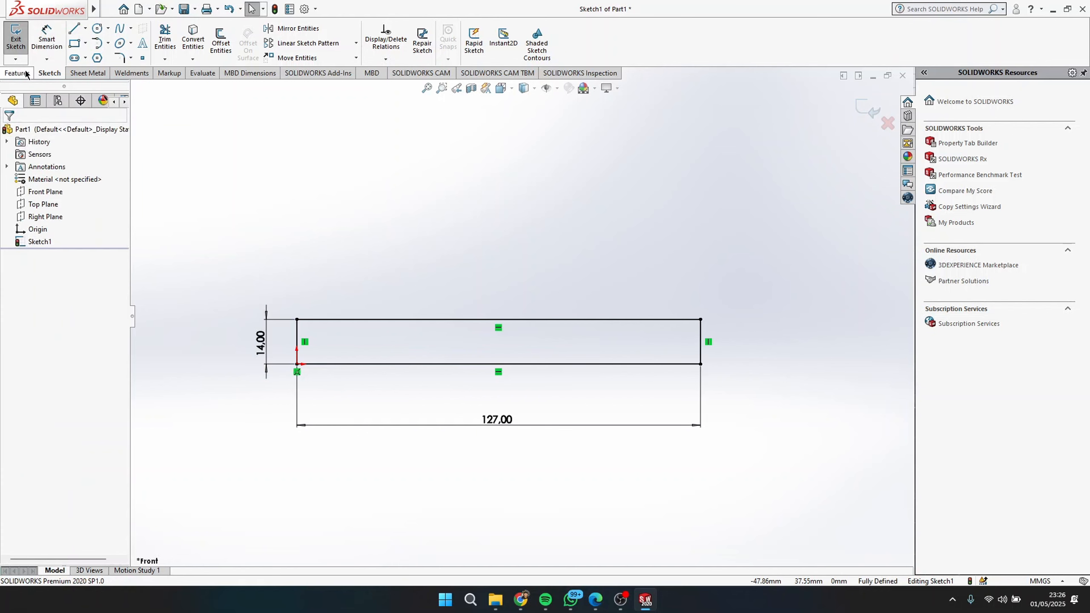
Sketch a vertical centerline about 58 mm long upward from the midpoint of the rectangle's bottom edge
{"action": "left_click", "coordinate": [86, 30]}
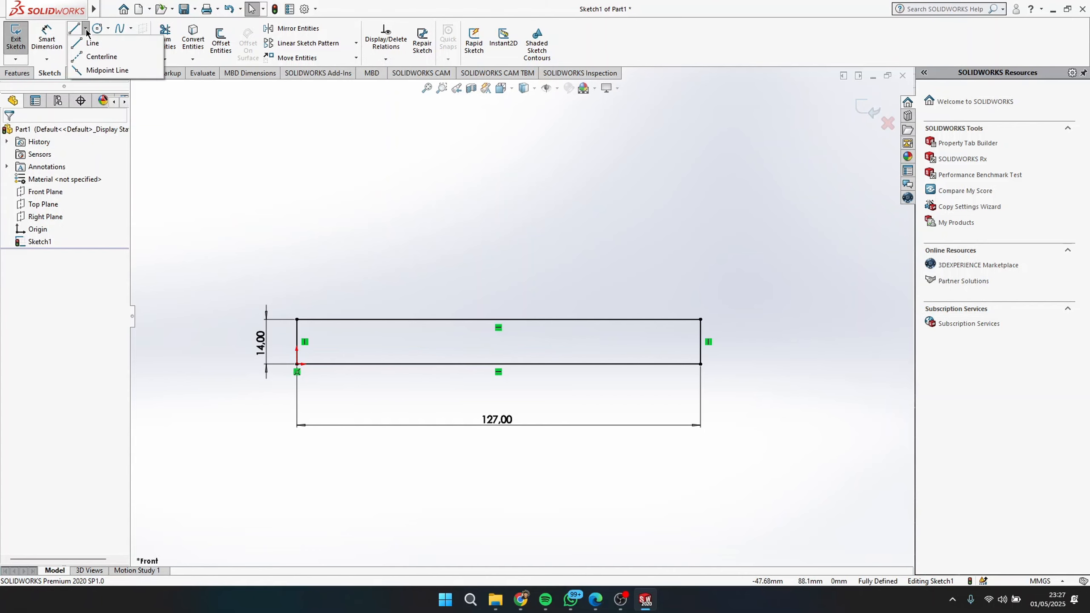
{"action": "left_click", "coordinate": [147, 62]}
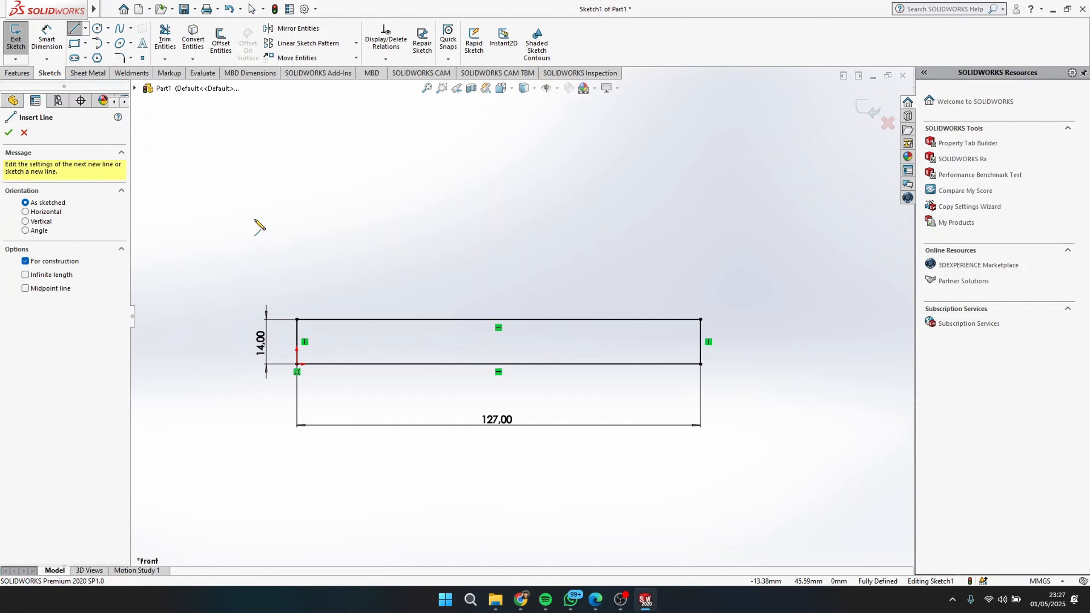
{"action": "left_click", "coordinate": [497, 364]}
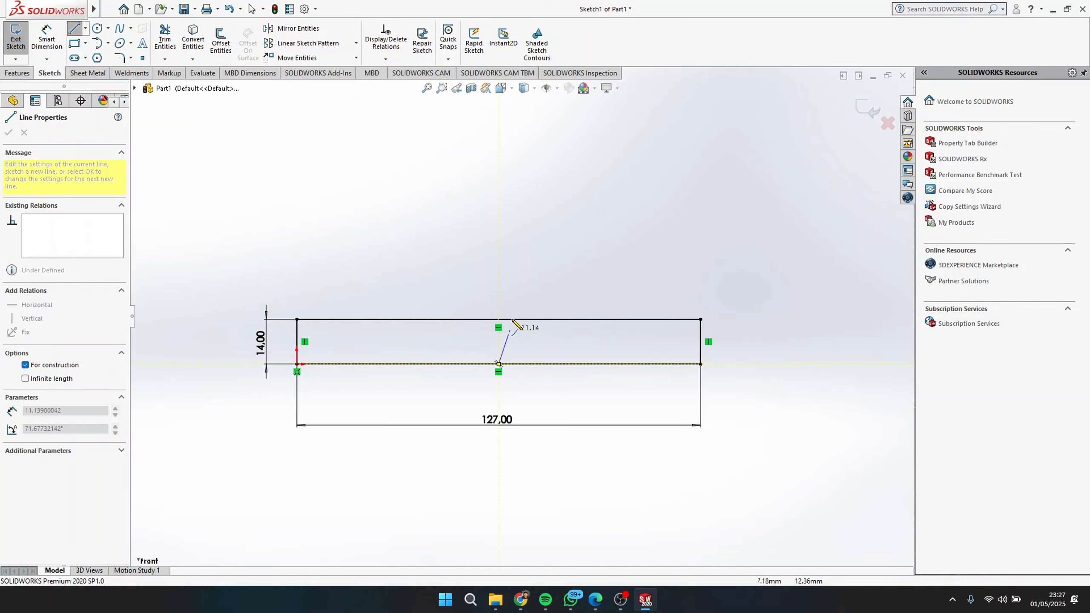
{"action": "left_click", "coordinate": [499, 179]}
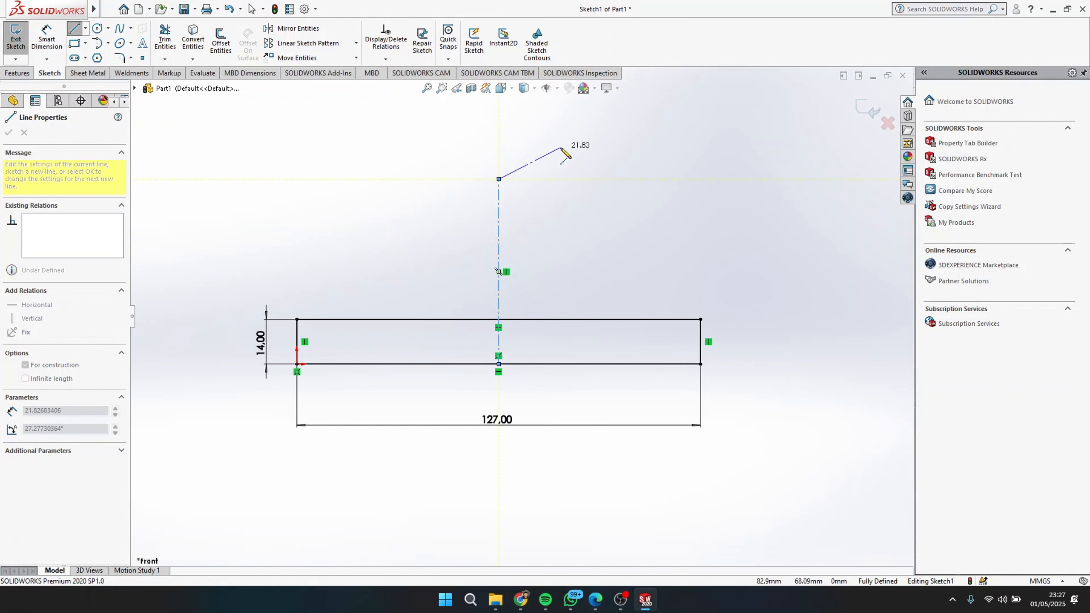
{"action": "key", "text": "Escape"}
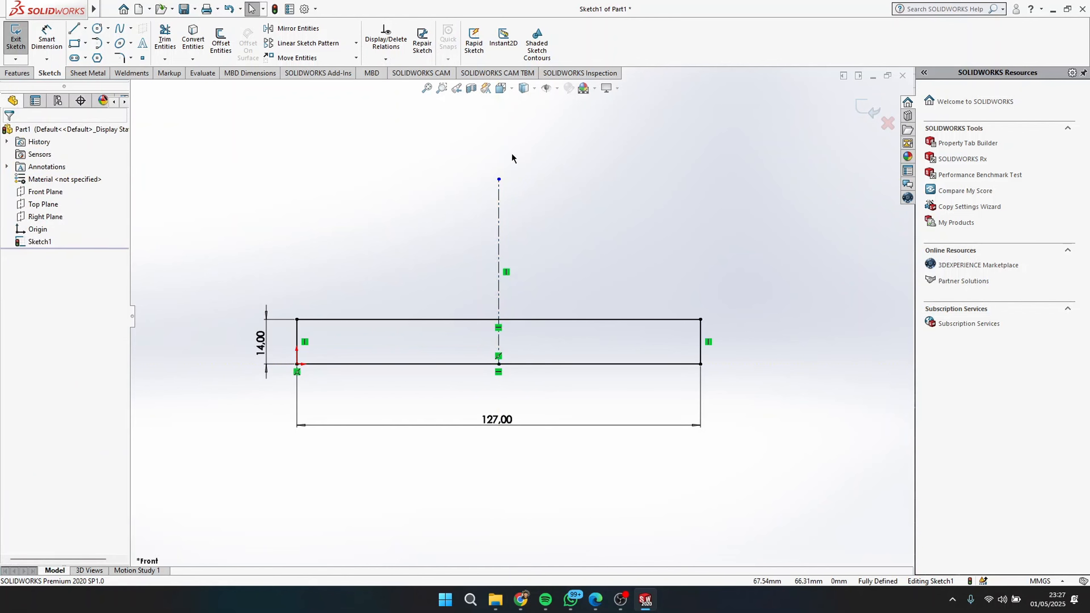
{"action": "scroll", "coordinate": [512, 154], "scroll_direction": "up", "scroll_amount": 1}
{"action": "scroll", "coordinate": [512, 159], "scroll_direction": "down", "scroll_amount": 1}
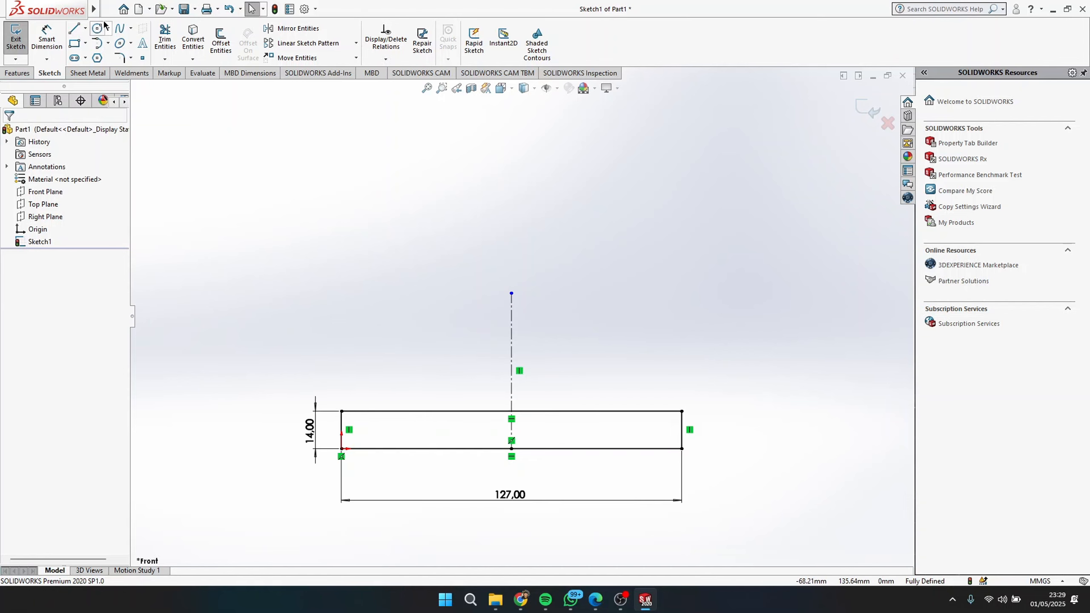
Sketch a circle centred on the centerline's upper end, reaching down to the midpoint of the rectangle's bottom edge, radius about 58 mm
{"action": "left_click", "coordinate": [98, 28]}
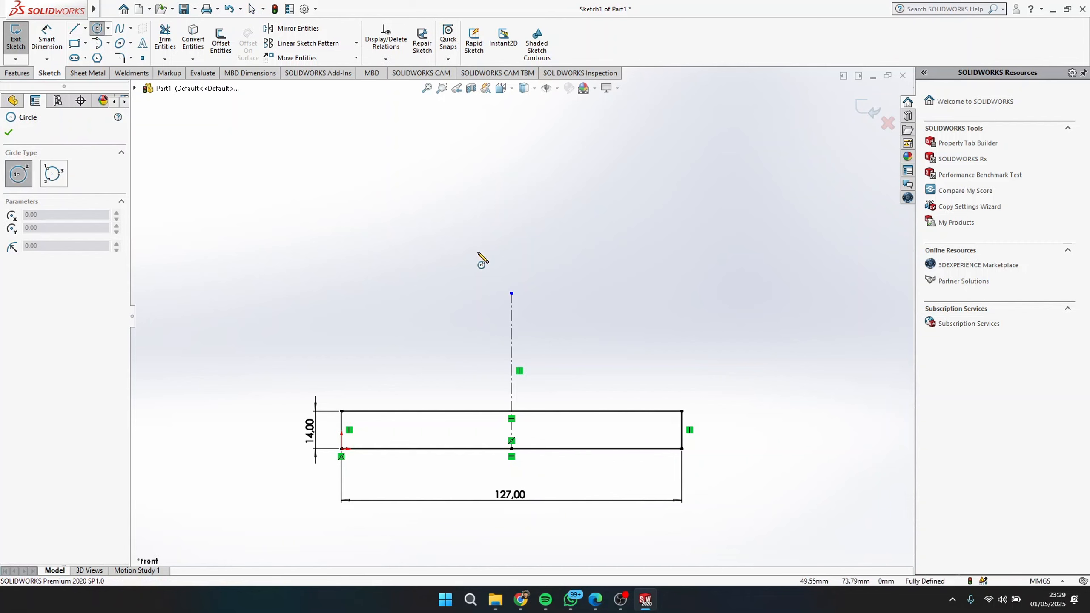
{"action": "left_click", "coordinate": [512, 294]}
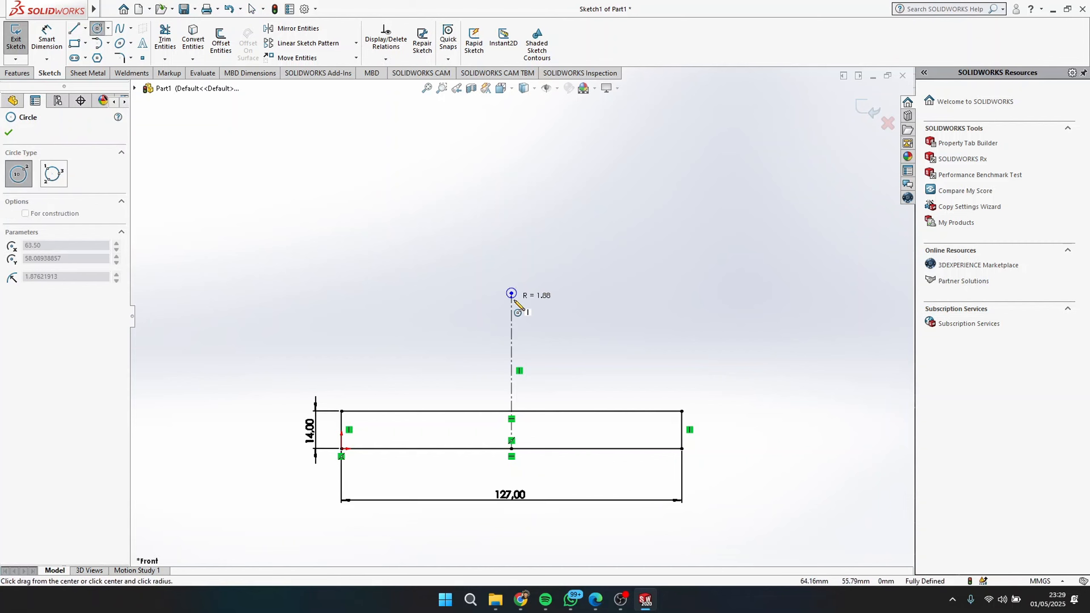
{"action": "left_click", "coordinate": [511, 449]}
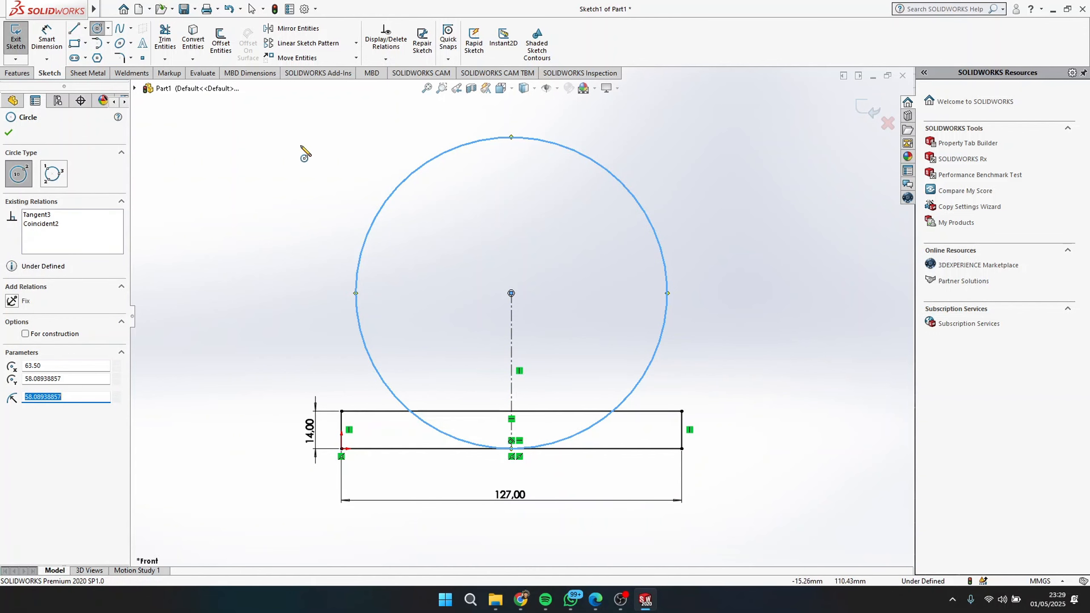
Dimension the vertical centerline to 33 mm to set the circle centre's height above the base
{"action": "left_click", "coordinate": [51, 37]}
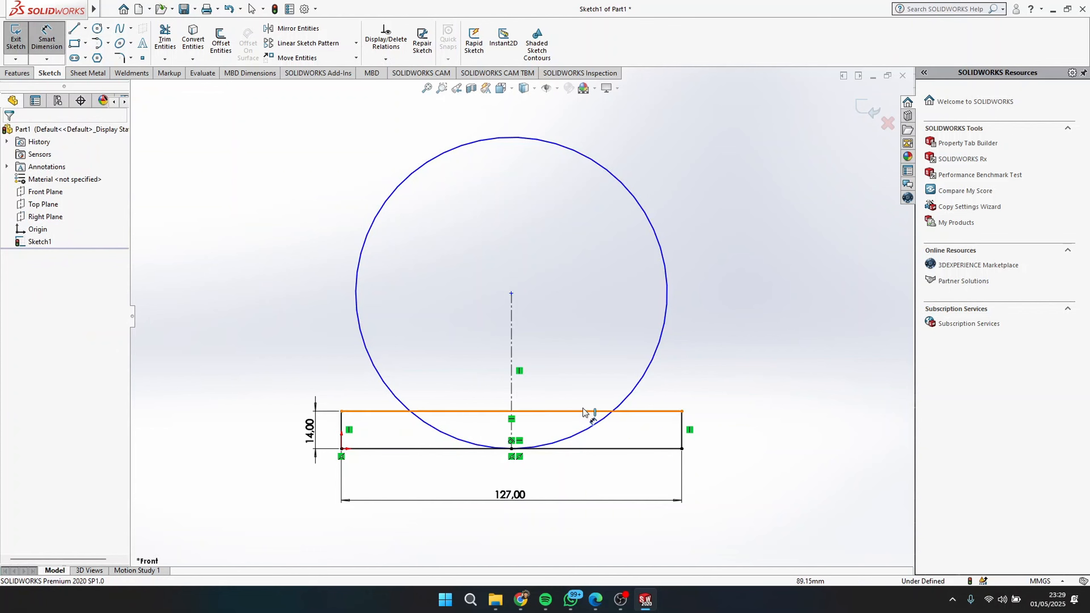
{"action": "left_click", "coordinate": [511, 354]}
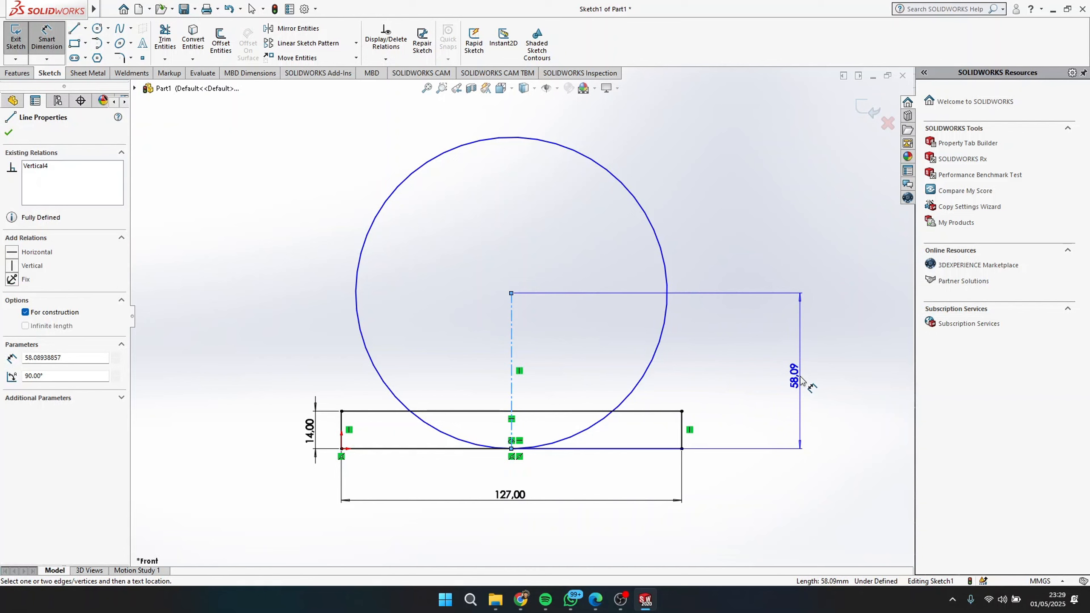
{"action": "left_click", "coordinate": [801, 380]}
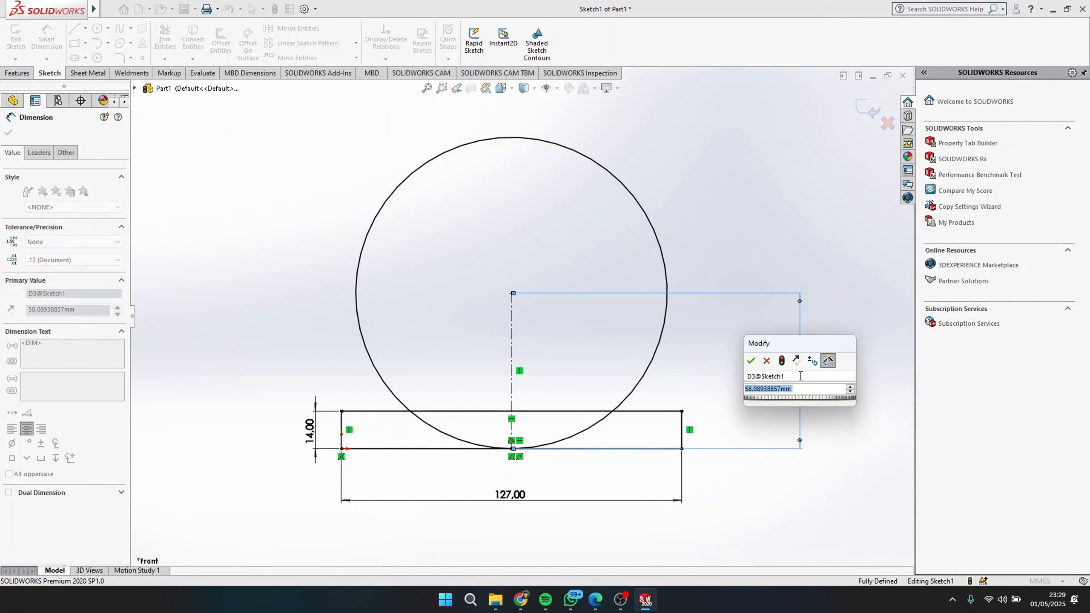
{"action": "type", "text": "33"}
{"action": "key", "text": "Return"}
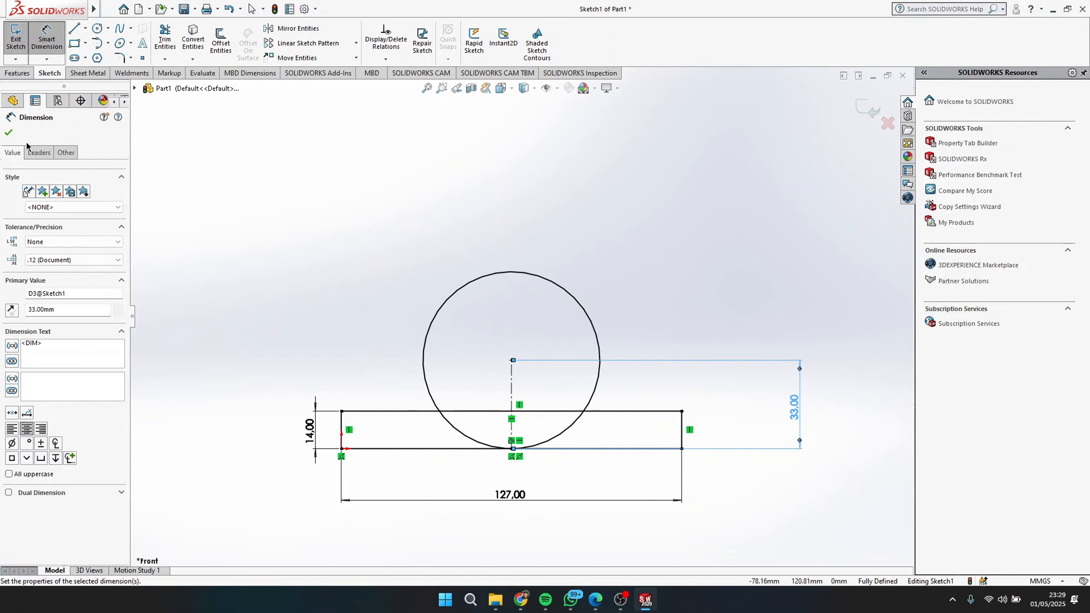
{"action": "left_click", "coordinate": [9, 133]}
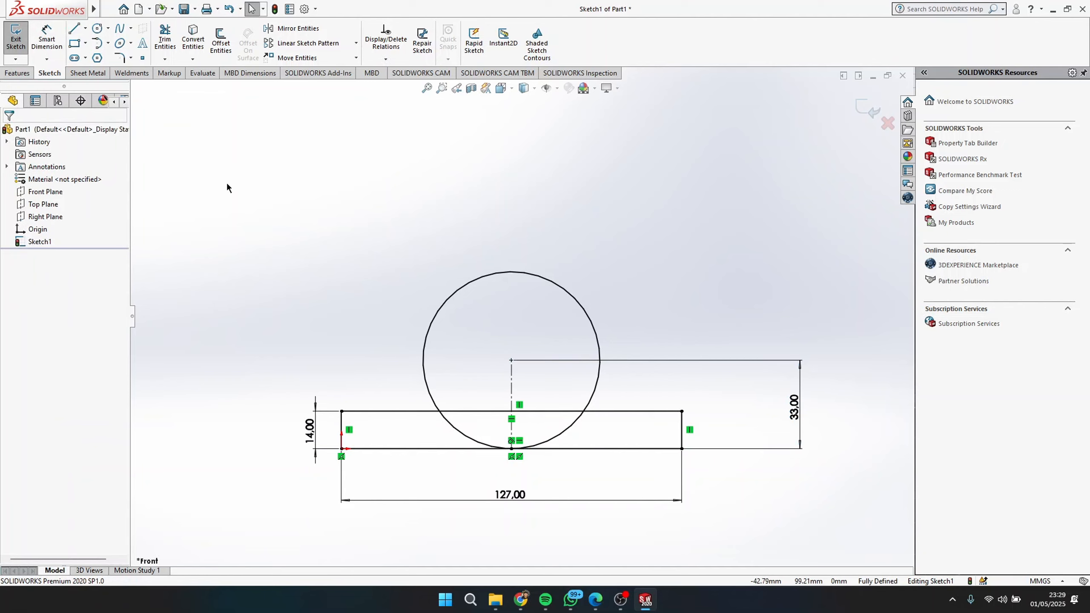
Sketch two vertical lines, each 19 mm long, from the circle's left and right quadrant points down to the rectangle's top edge
{"action": "left_click", "coordinate": [73, 28]}
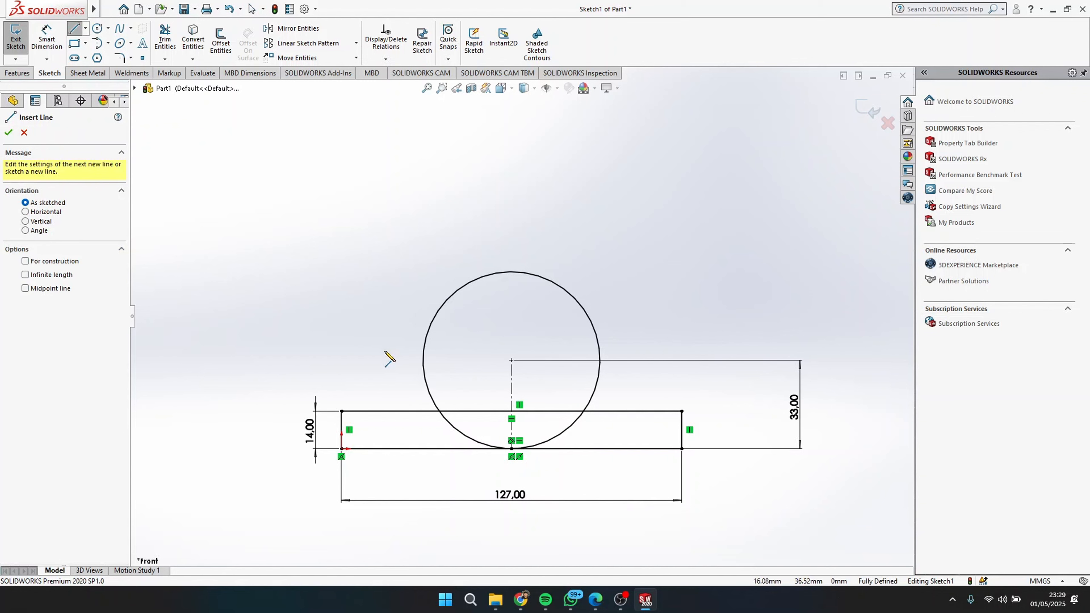
{"action": "left_click", "coordinate": [423, 360]}
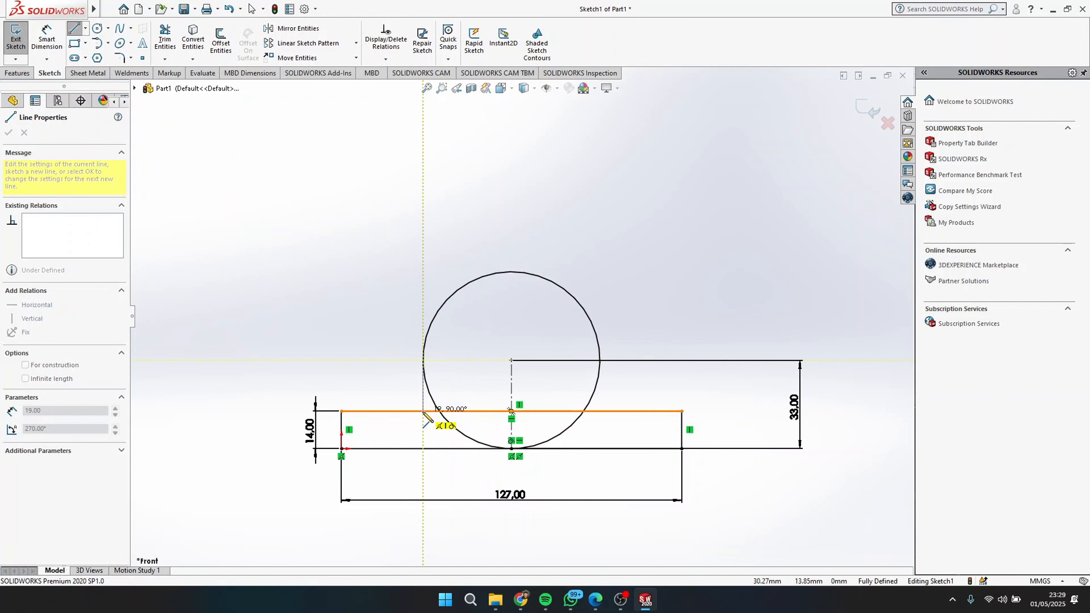
{"action": "left_click", "coordinate": [423, 412]}
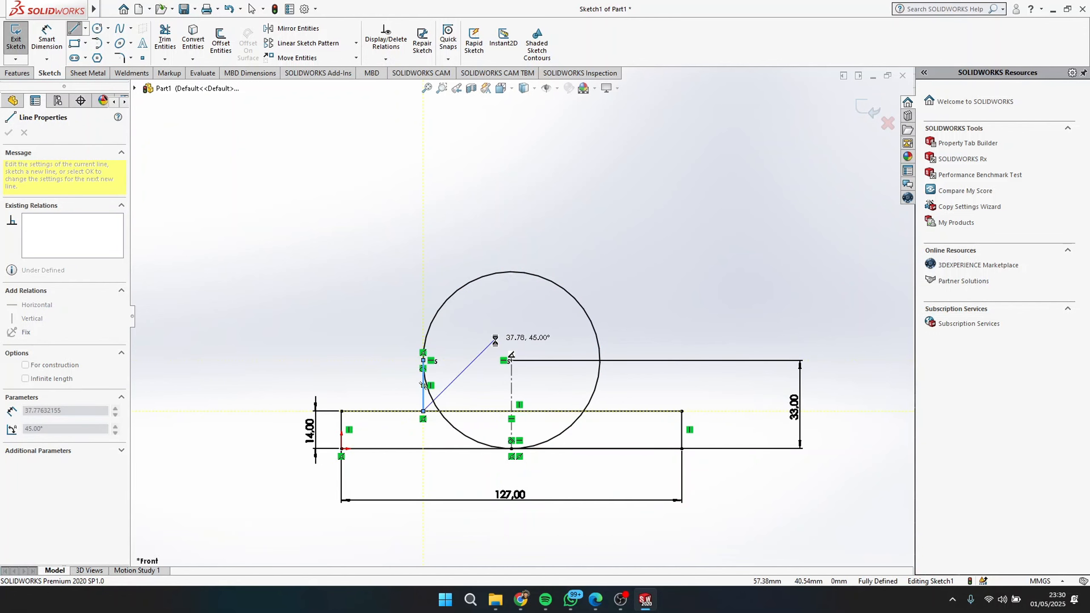
{"action": "key", "text": "Escape"}
{"action": "mouse_move", "coordinate": [11, 4]}
{"action": "left_click", "coordinate": [73, 29]}
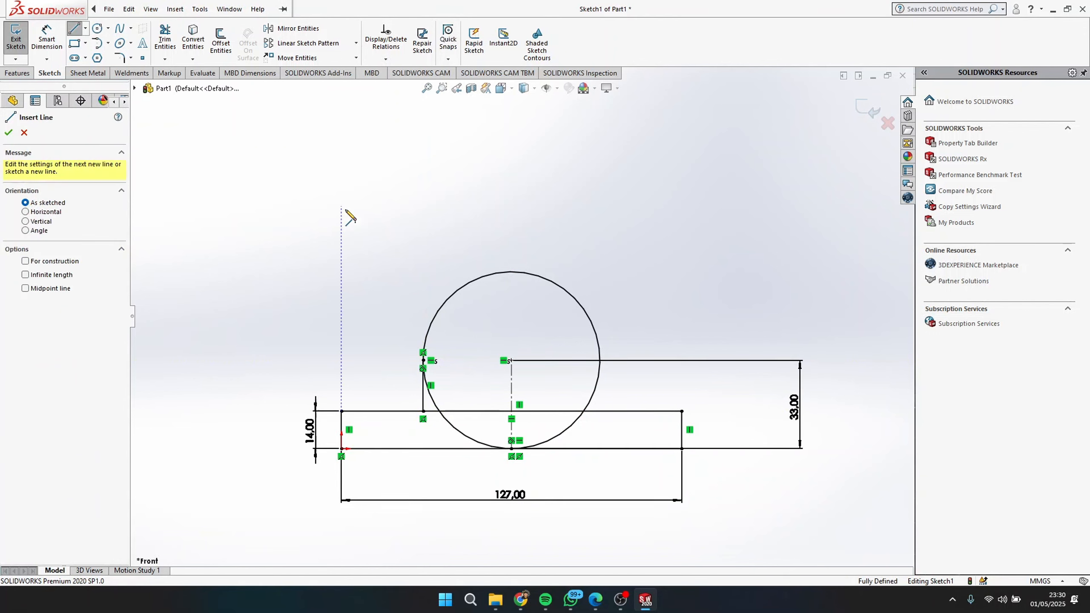
{"action": "left_click", "coordinate": [601, 361]}
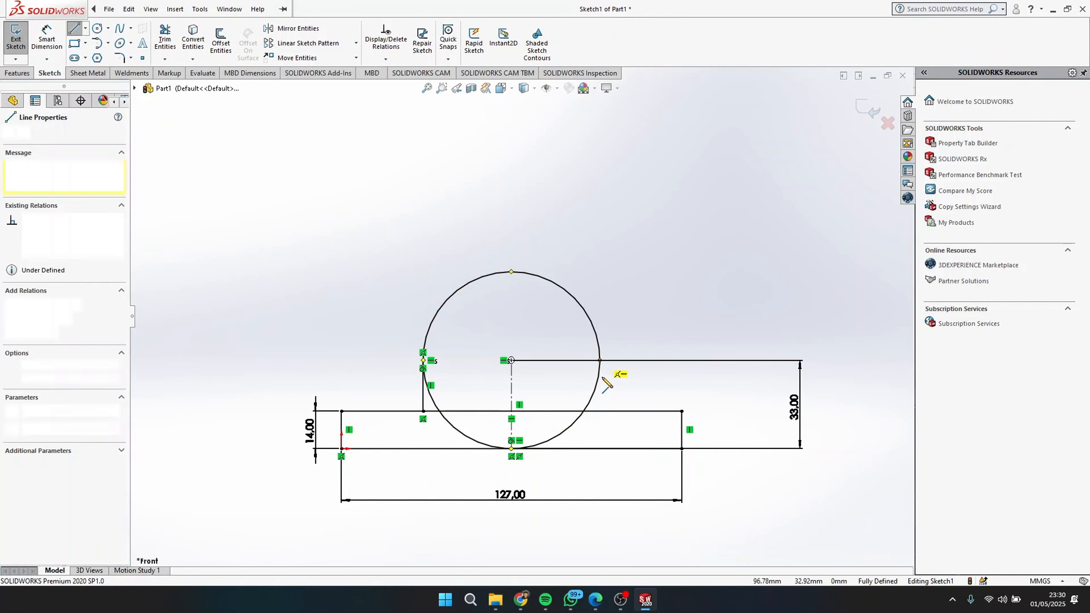
{"action": "left_click", "coordinate": [600, 412]}
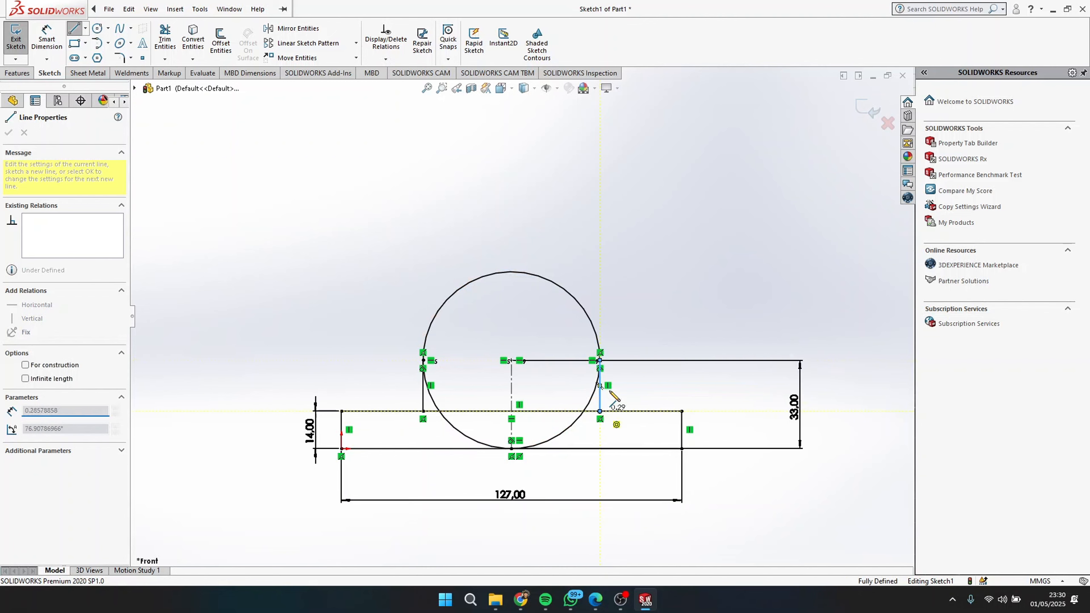
{"action": "key", "text": "Escape"}
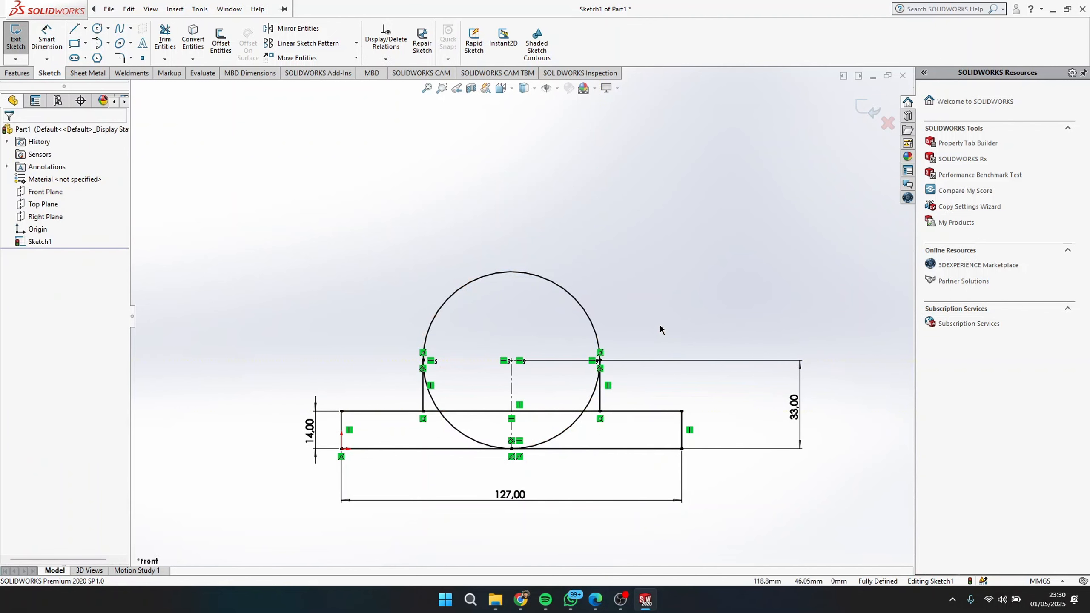
Trim away the circle's lower half and the rectangle's top edge between the two vertical lines to leave one outer contour
{"action": "left_click", "coordinate": [159, 38]}
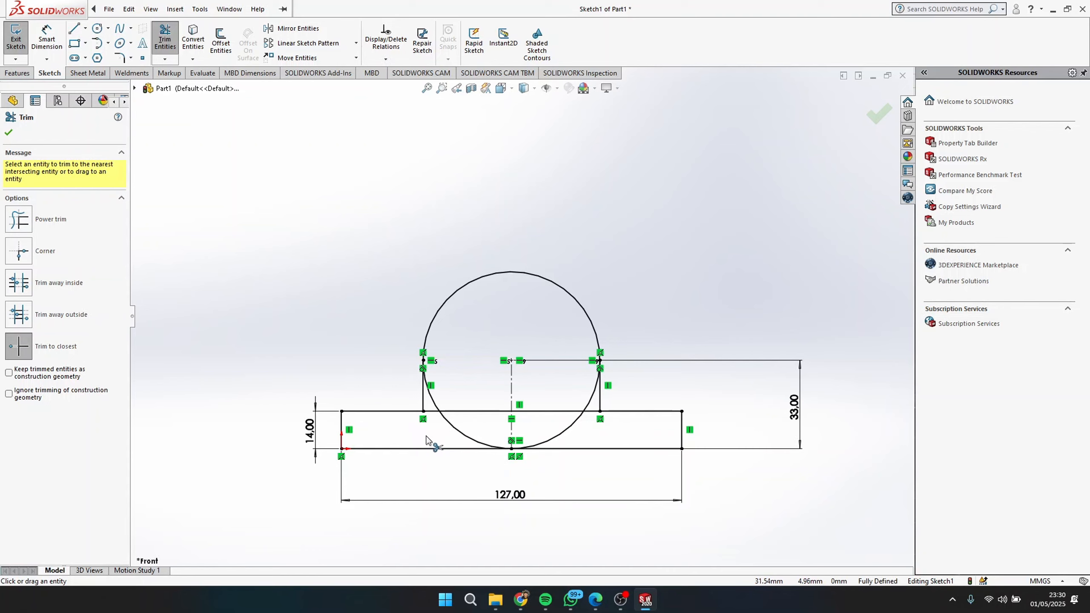
{"action": "left_click", "coordinate": [432, 397]}
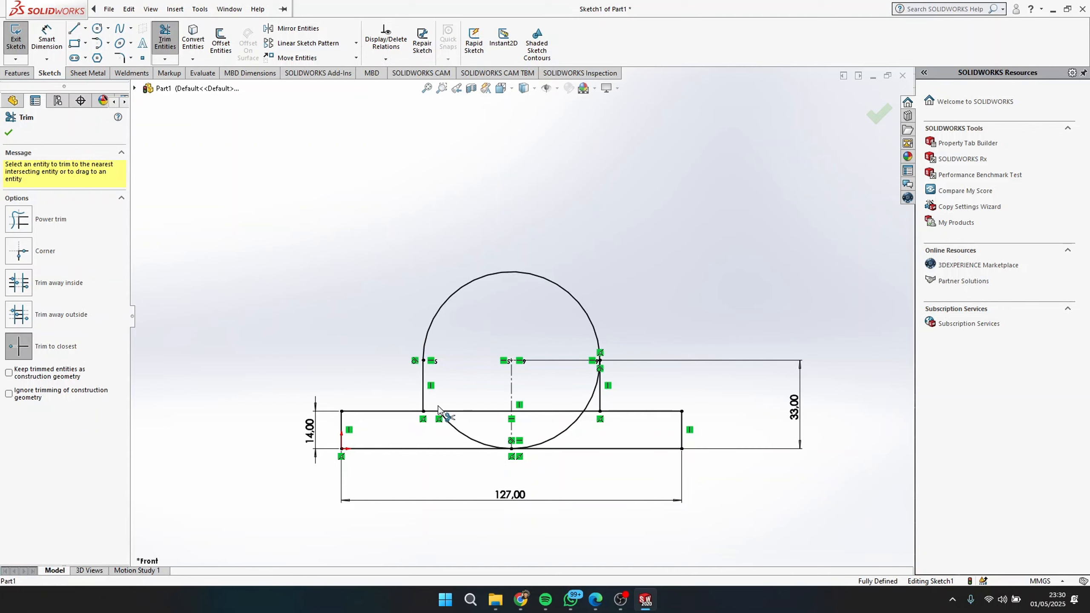
{"action": "scroll", "coordinate": [509, 435], "scroll_direction": "up", "scroll_amount": 1}
{"action": "scroll", "coordinate": [511, 470], "scroll_direction": "up", "scroll_amount": 1}
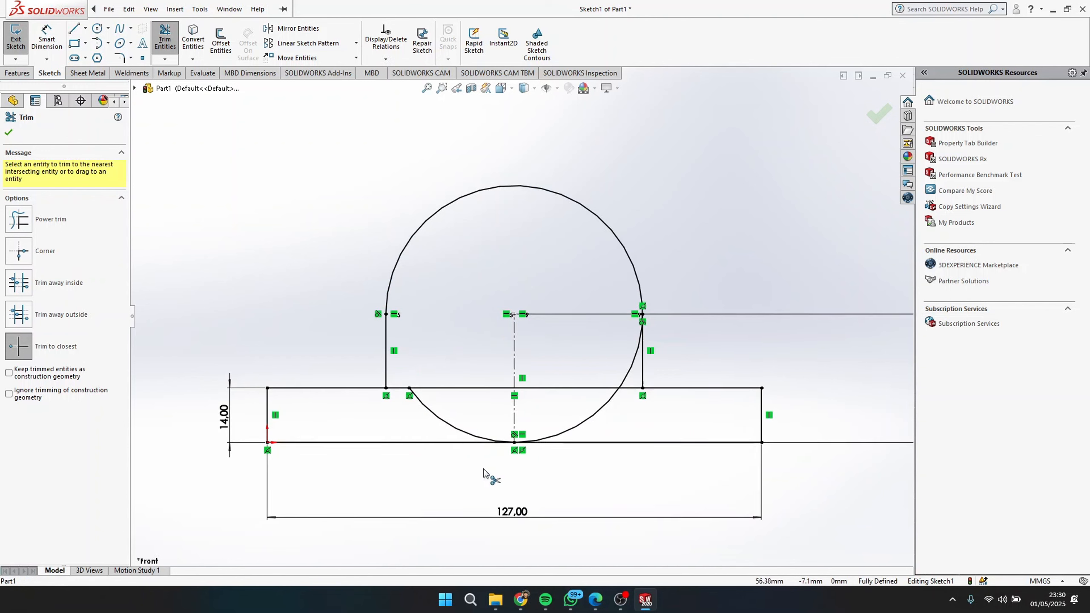
{"action": "left_click", "coordinate": [422, 411]}
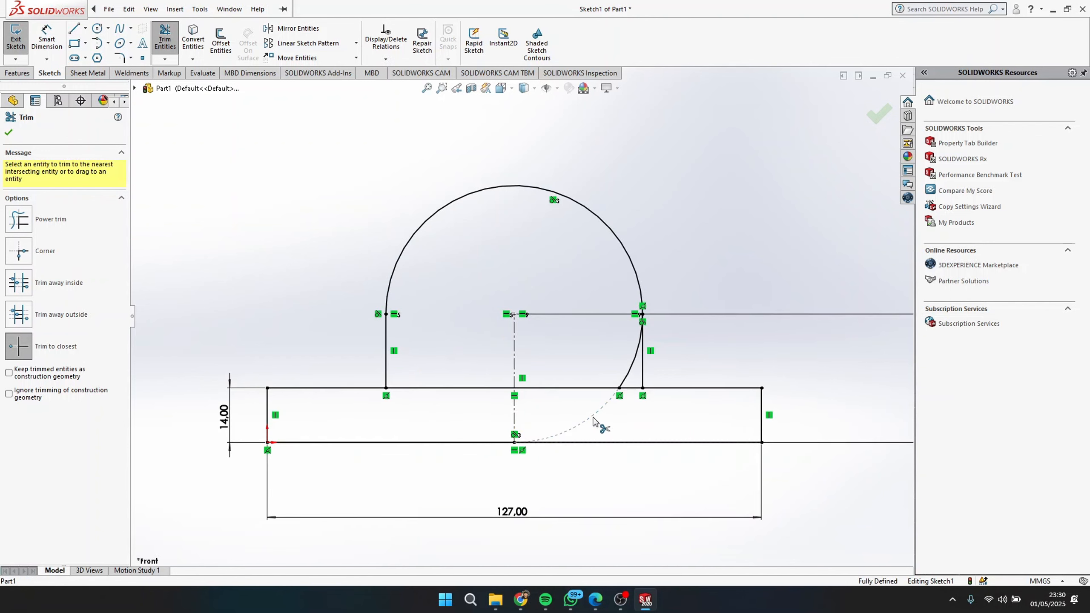
{"action": "scroll", "coordinate": [594, 421], "scroll_direction": "up", "scroll_amount": 1}
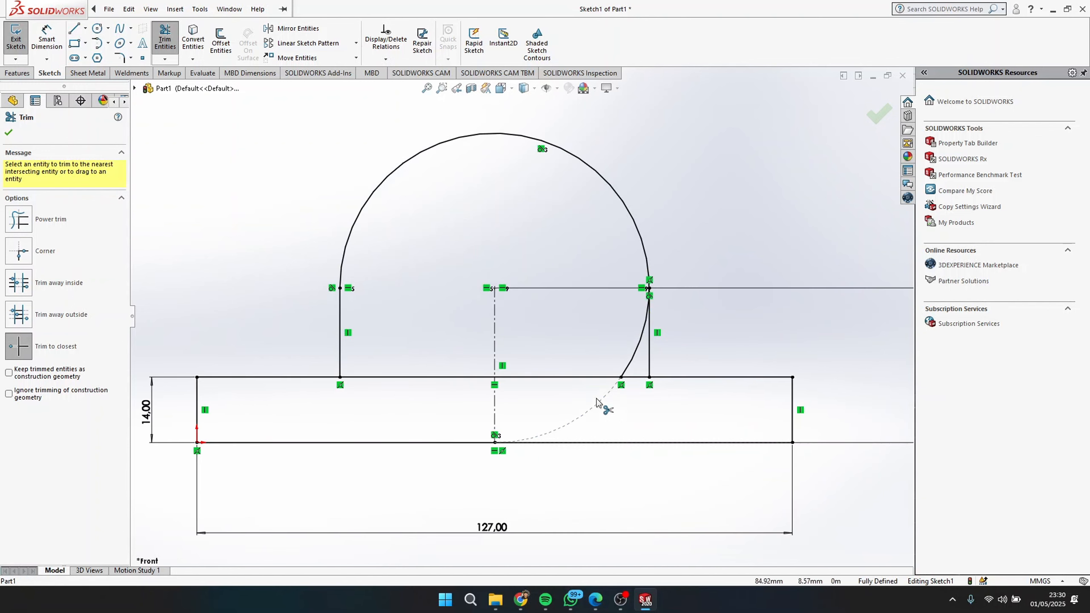
{"action": "left_click", "coordinate": [633, 354]}
{"action": "left_click", "coordinate": [471, 377]}
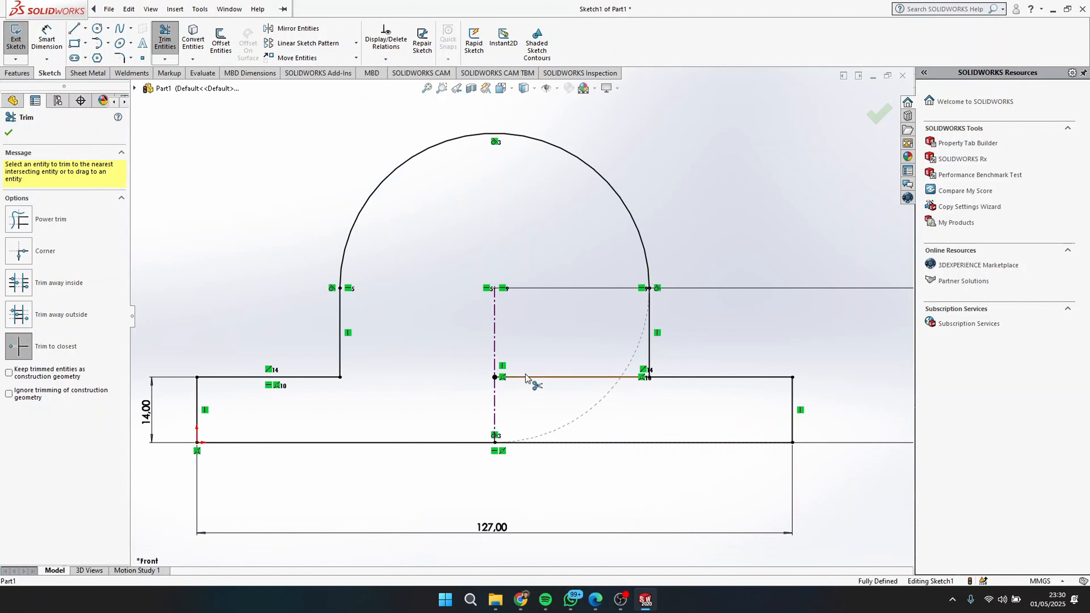
{"action": "left_click", "coordinate": [557, 377]}
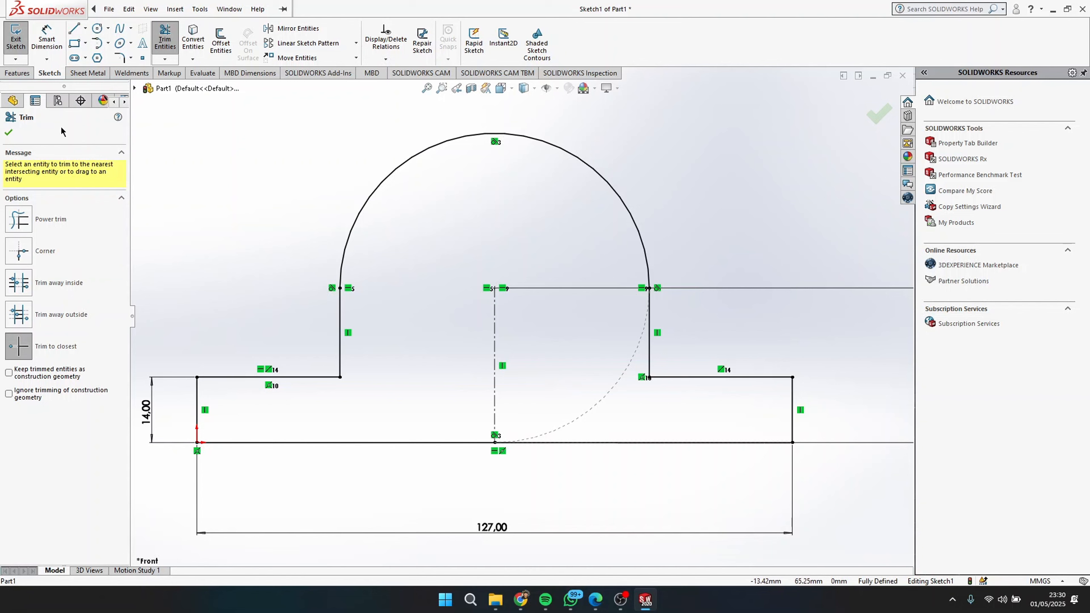
{"action": "left_click", "coordinate": [10, 133]}
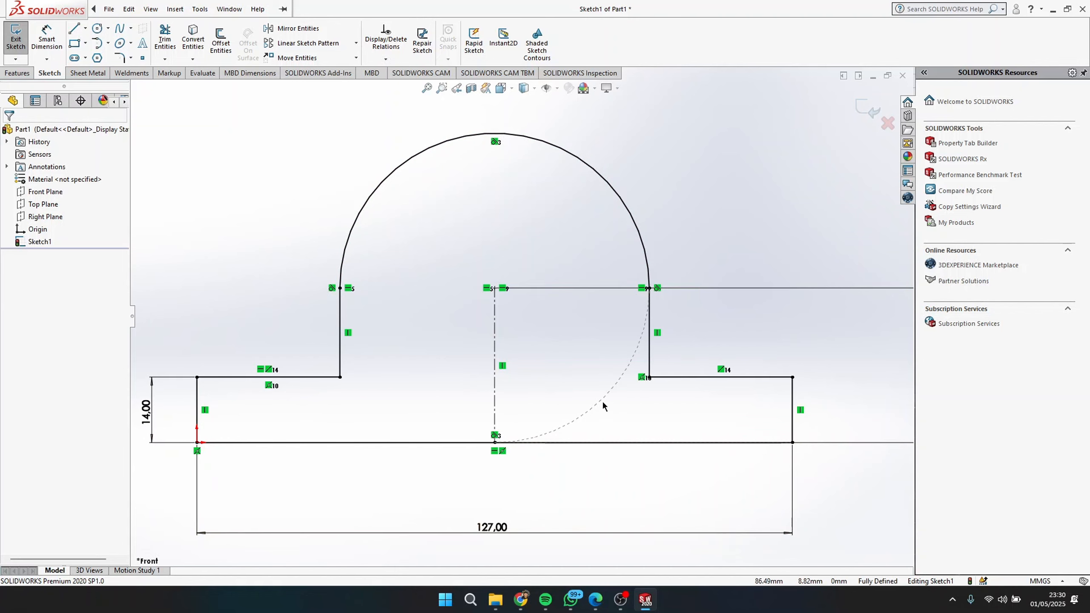
Sketch a circle of about 22 mm radius concentric with the boss arc, centred on the centerline's upper end
{"action": "left_click", "coordinate": [97, 28]}
{"action": "left_click", "coordinate": [495, 289]}
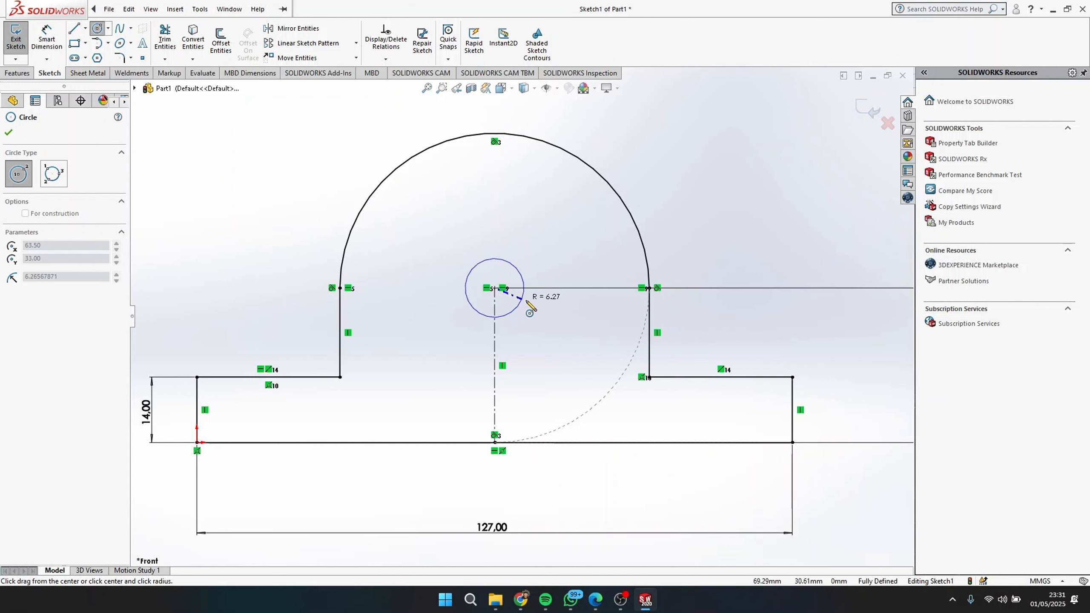
{"action": "left_click", "coordinate": [595, 319]}
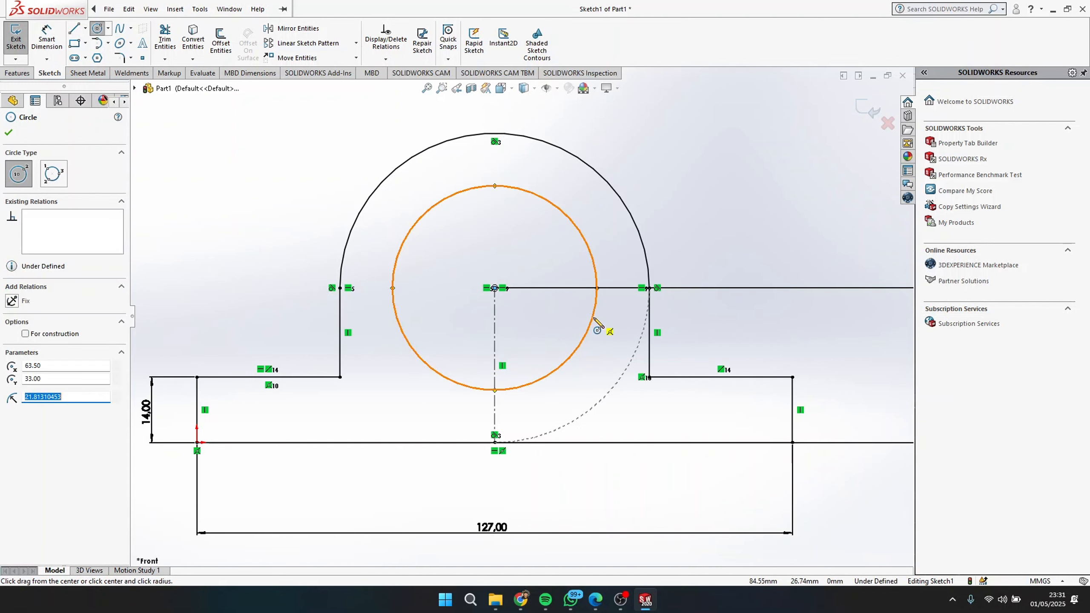
Dimension the inner circle's diameter to 42 mm and finish dimensioning
{"action": "left_click", "coordinate": [47, 41]}
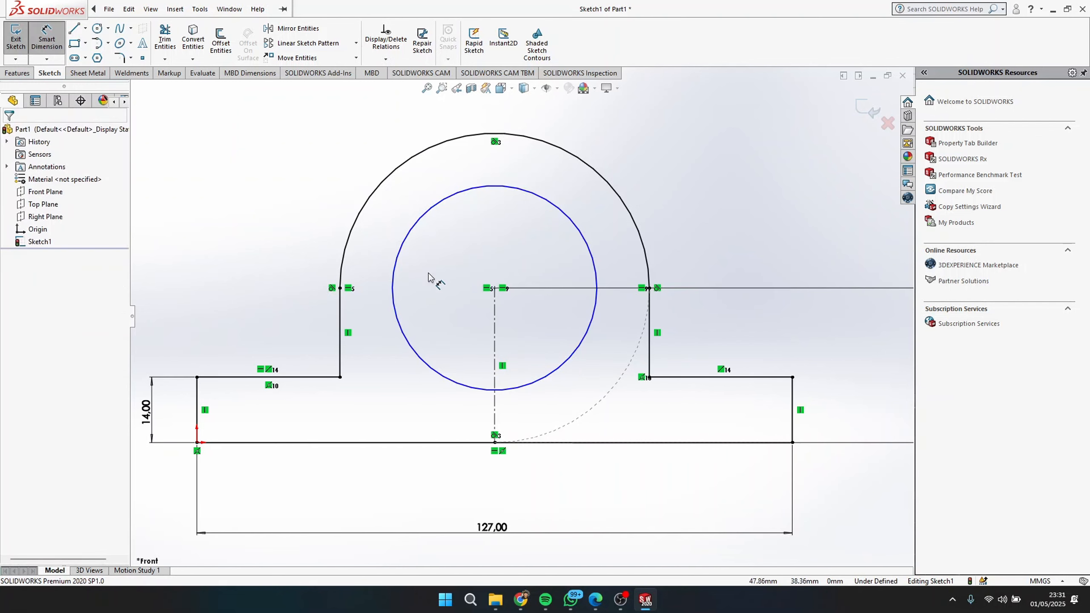
{"action": "scroll", "coordinate": [462, 333], "scroll_direction": "up", "scroll_amount": 2}
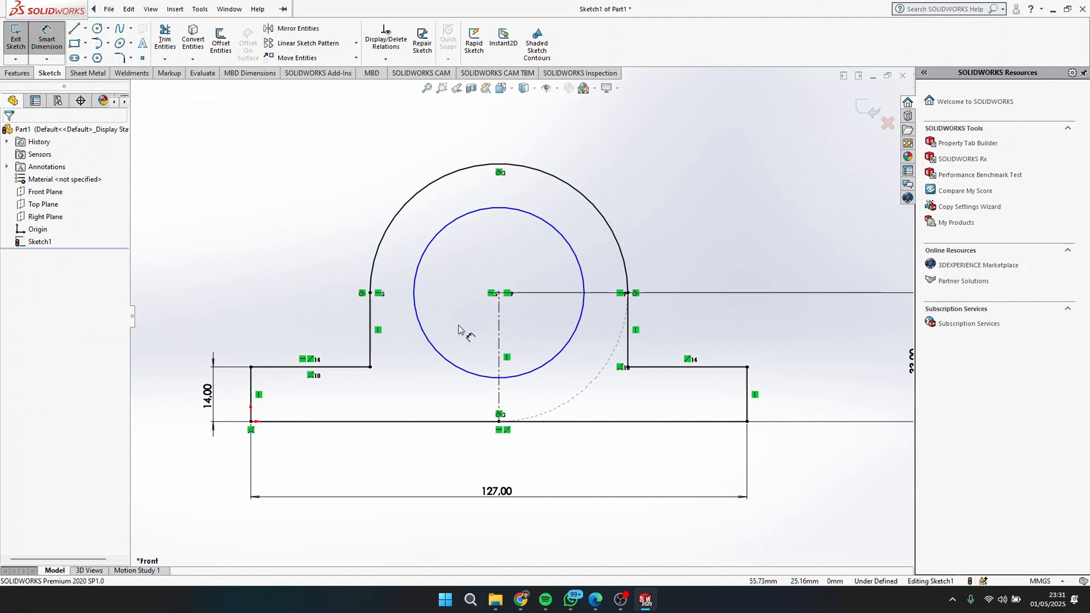
{"action": "left_click", "coordinate": [588, 269]}
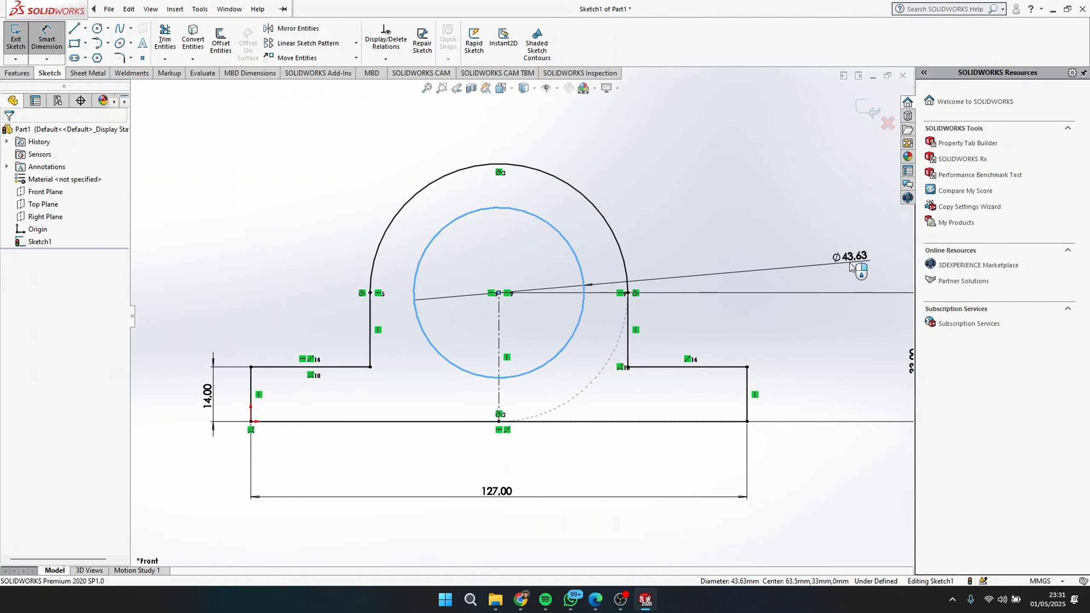
{"action": "left_click", "coordinate": [850, 263]}
{"action": "type", "text": "42"}
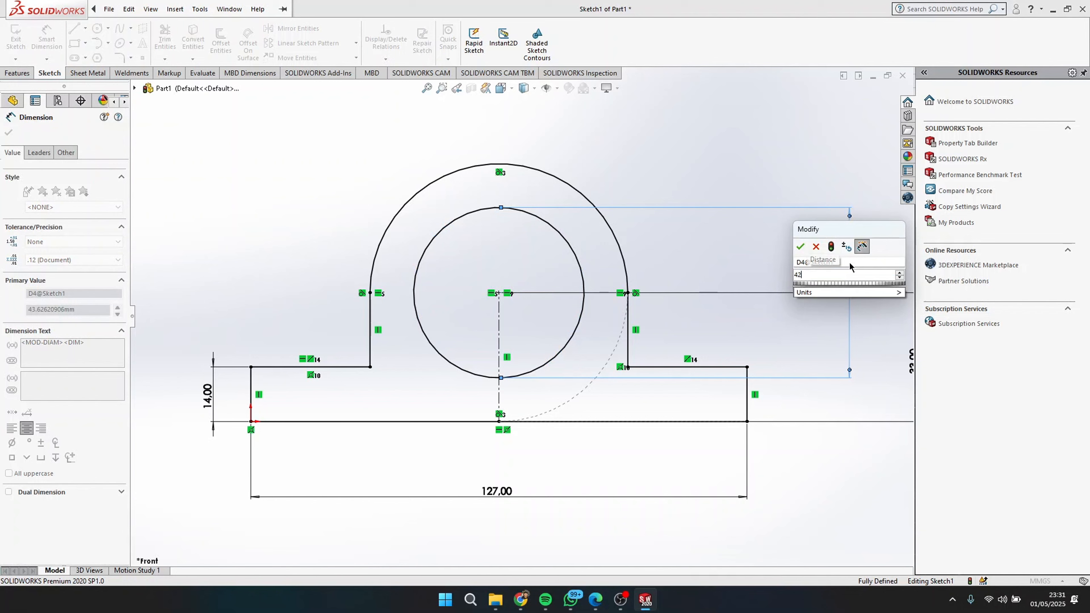
{"action": "key", "text": "Return"}
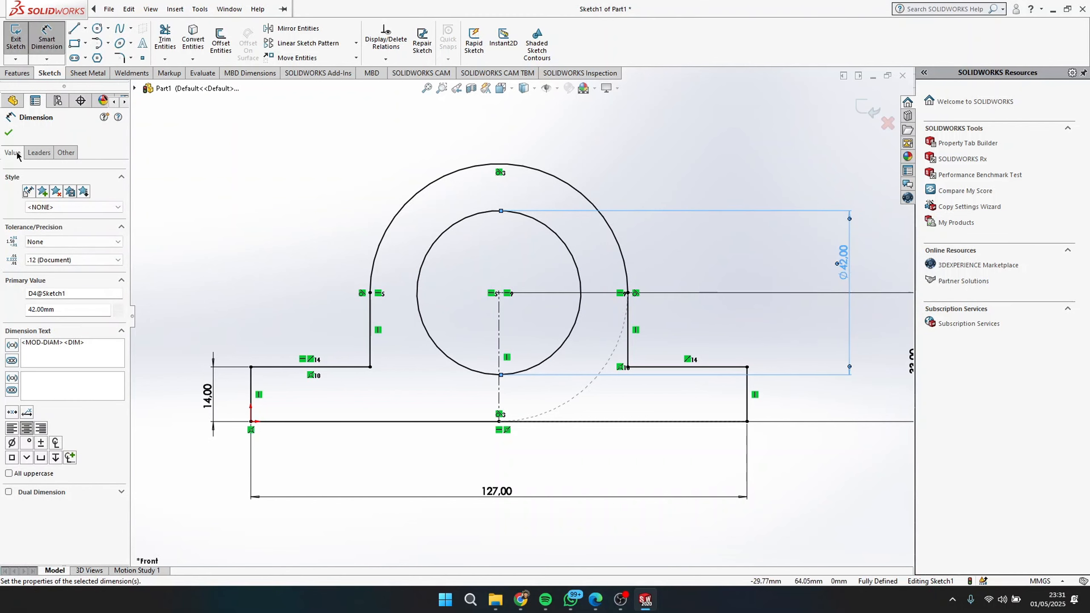
{"action": "left_click", "coordinate": [8, 133]}
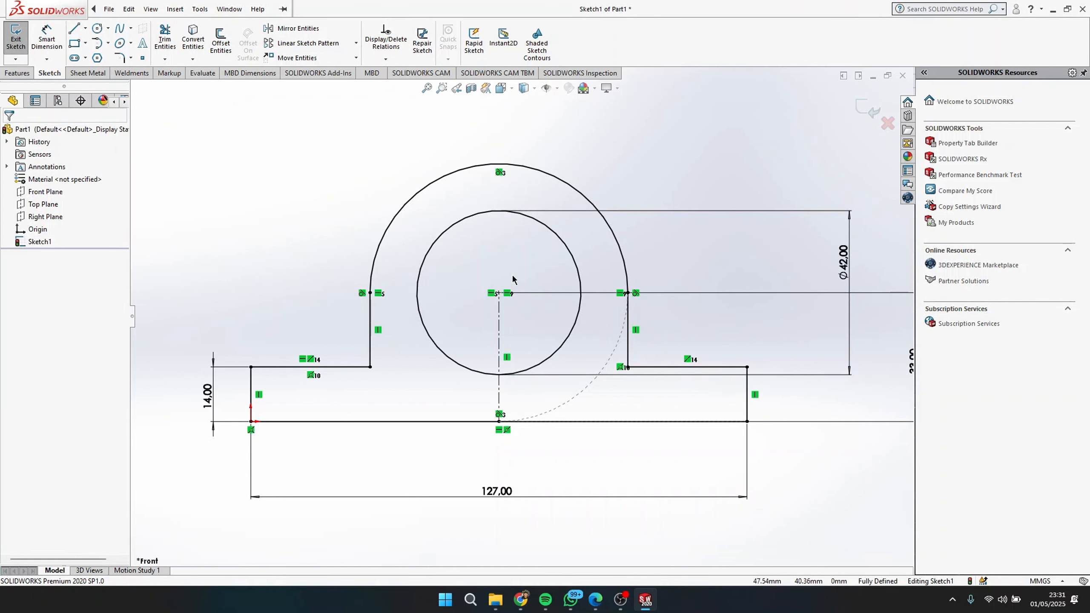
Extrude the front profile 20 mm into a solid boss
{"action": "scroll", "coordinate": [599, 337], "scroll_direction": "down", "scroll_amount": 2}
{"action": "scroll", "coordinate": [600, 337], "scroll_direction": "up", "scroll_amount": 3}
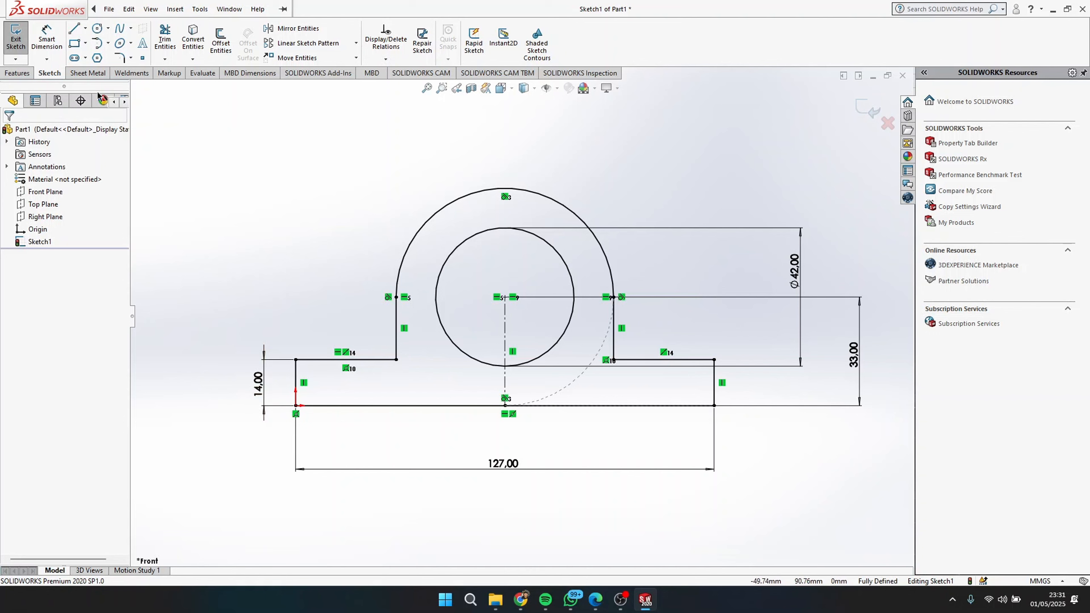
{"action": "left_click", "coordinate": [20, 73]}
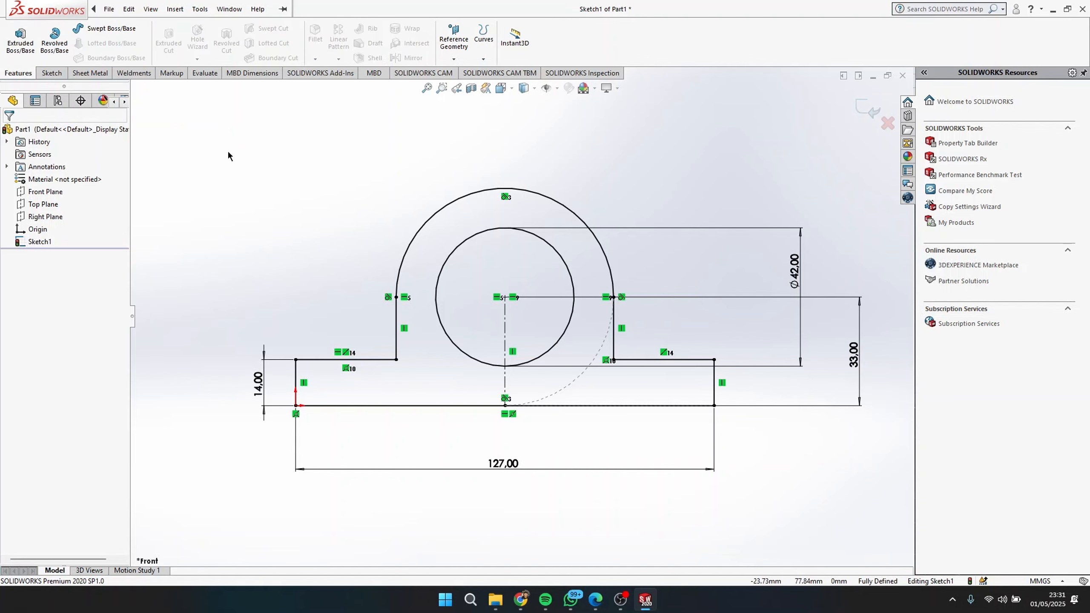
{"action": "left_click", "coordinate": [25, 48]}
{"action": "type", "text": "20"}
{"action": "key", "text": "Return"}
{"action": "left_click", "coordinate": [8, 133]}
{"action": "middle_click_drag", "start_coordinate": [483, 202], "coordinate": [476, 248]}
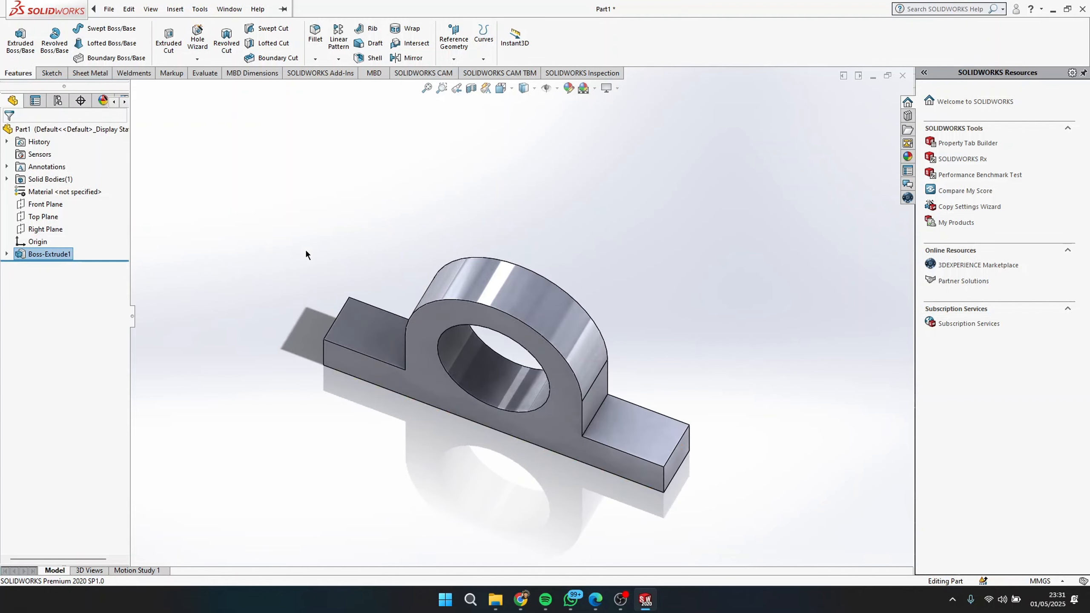
Start a sketch on the Top Plane and draw a horizontal centerline about 15 mm long inward from the midpoint of the base's left edge
{"action": "left_click", "coordinate": [43, 217]}
{"action": "left_click", "coordinate": [54, 190]}
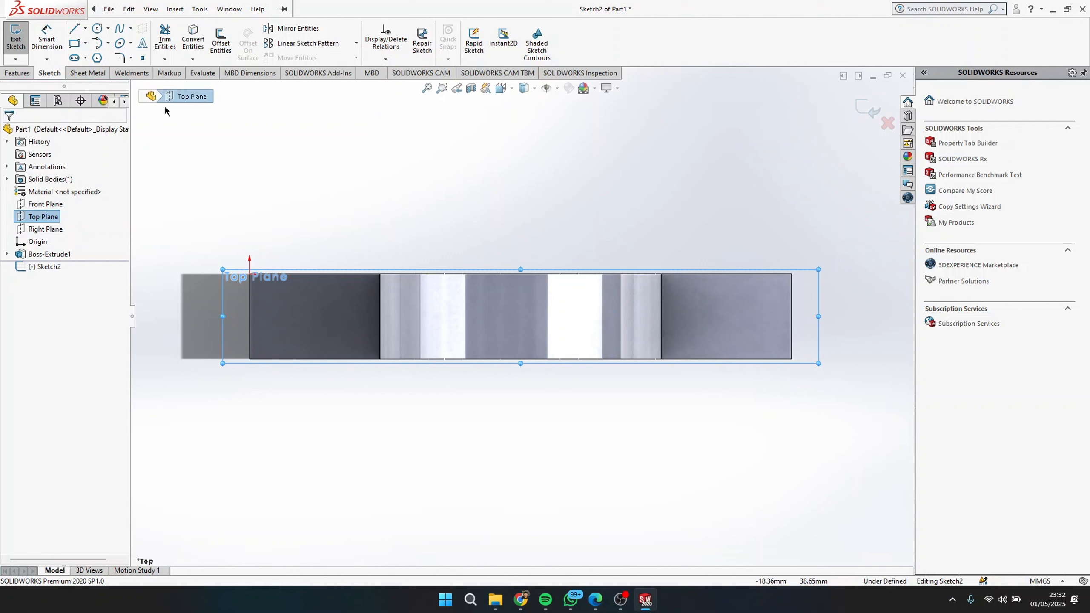
{"action": "left_click", "coordinate": [85, 29]}
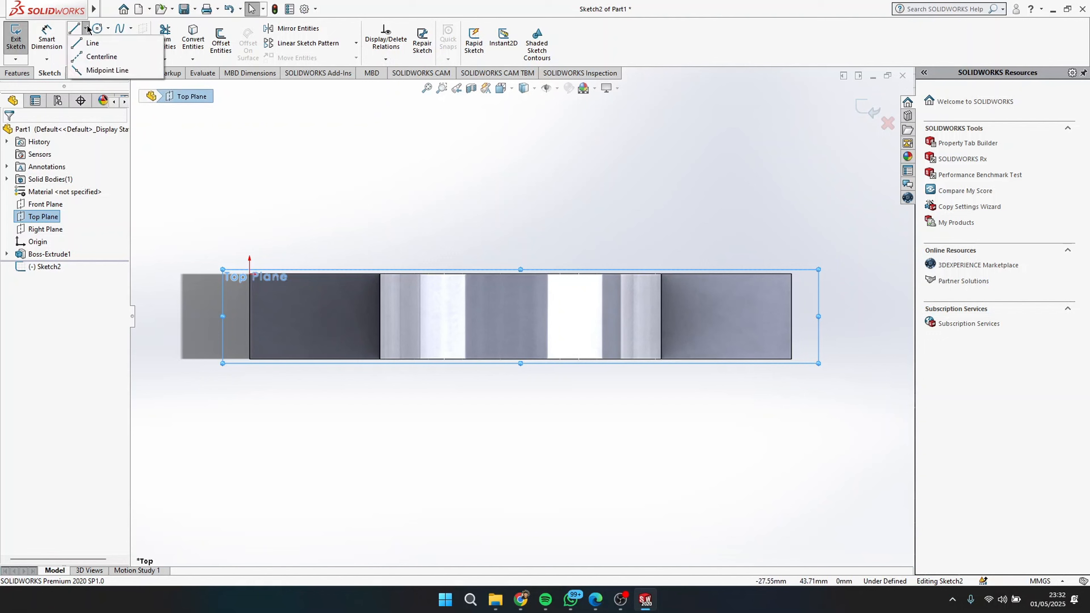
{"action": "left_click", "coordinate": [107, 57]}
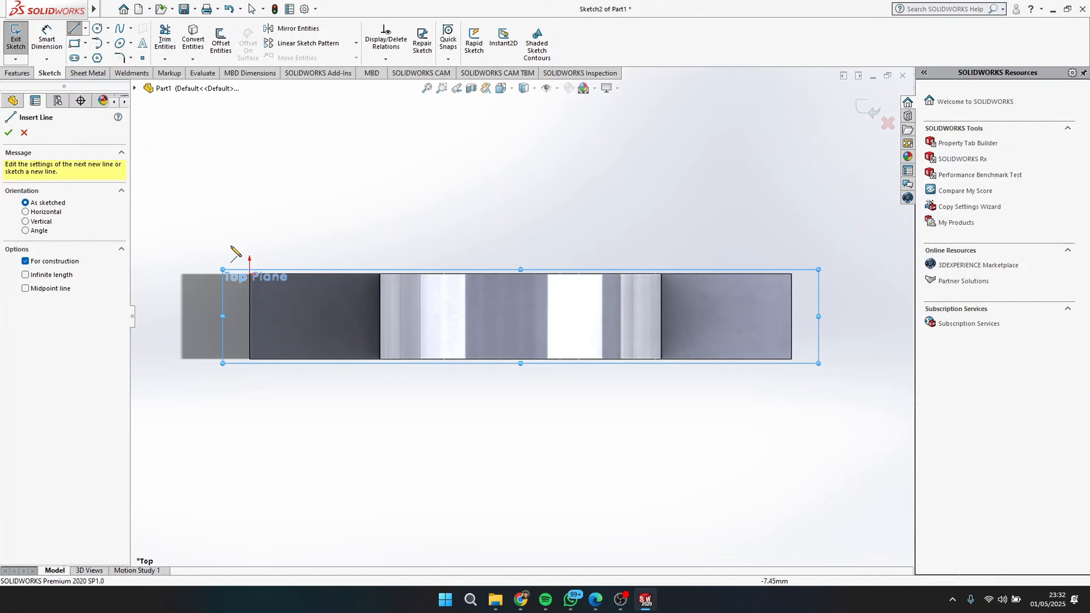
{"action": "left_click", "coordinate": [250, 319]}
{"action": "left_click", "coordinate": [315, 318]}
Dimension the horizontal centerline's length to 15 mm
{"action": "left_click", "coordinate": [46, 39]}
{"action": "left_click", "coordinate": [283, 318]}
{"action": "left_click", "coordinate": [284, 372]}
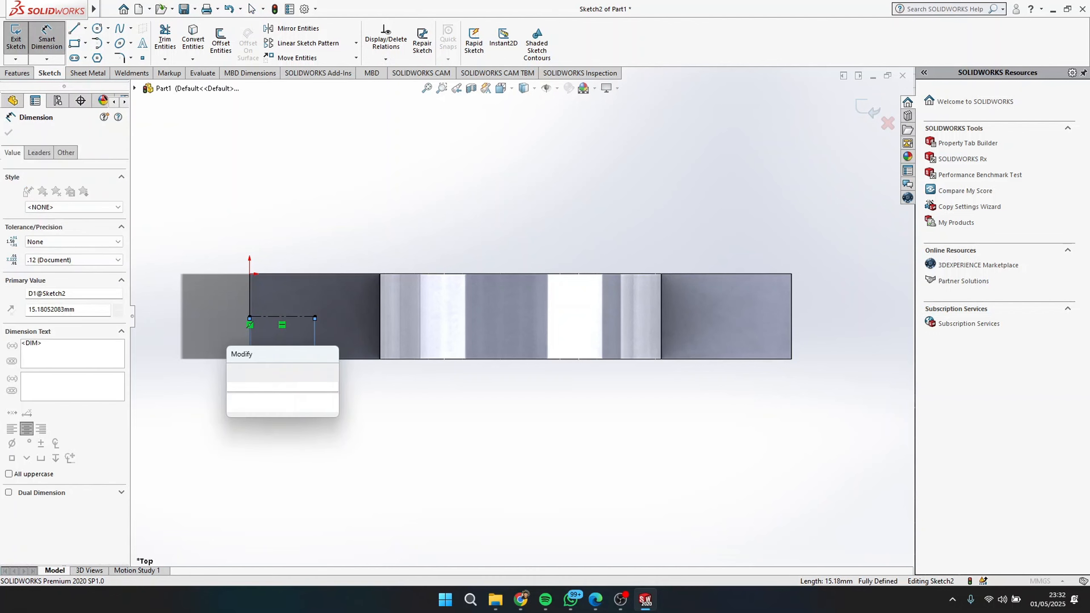
{"action": "type", "text": "15"}
{"action": "key", "text": "Return"}
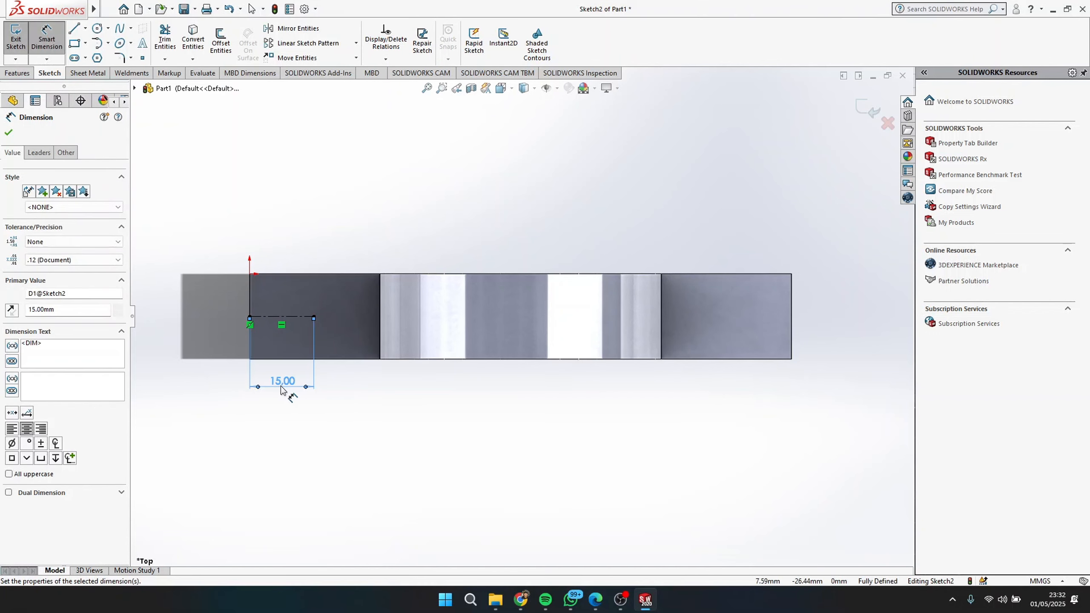
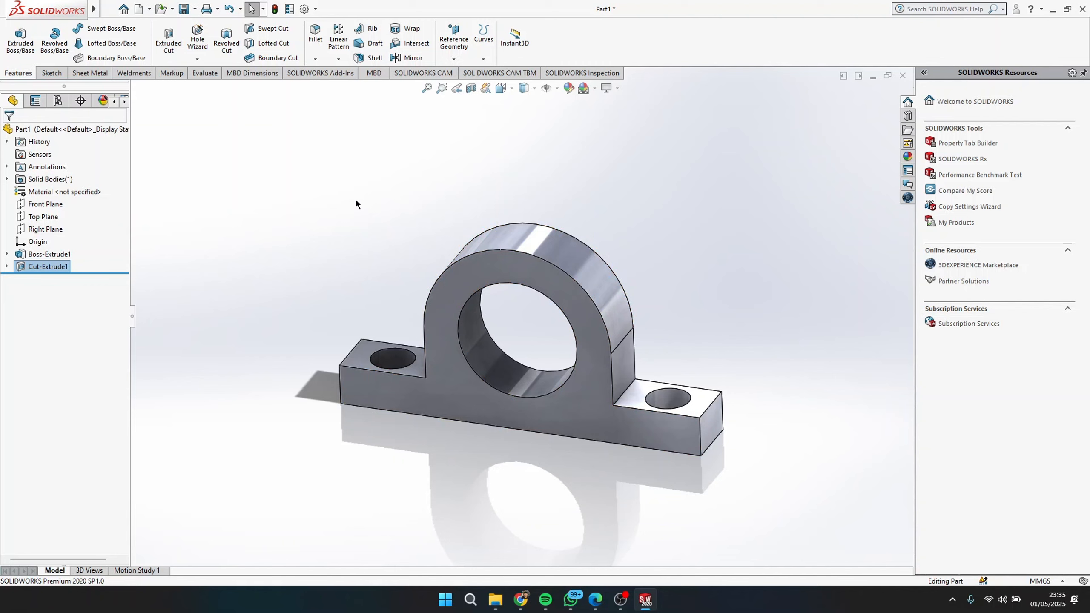
Fillet the two inner corner edges where the boss meets the base with a 3 mm radius
{"action": "left_click", "coordinate": [316, 38]}
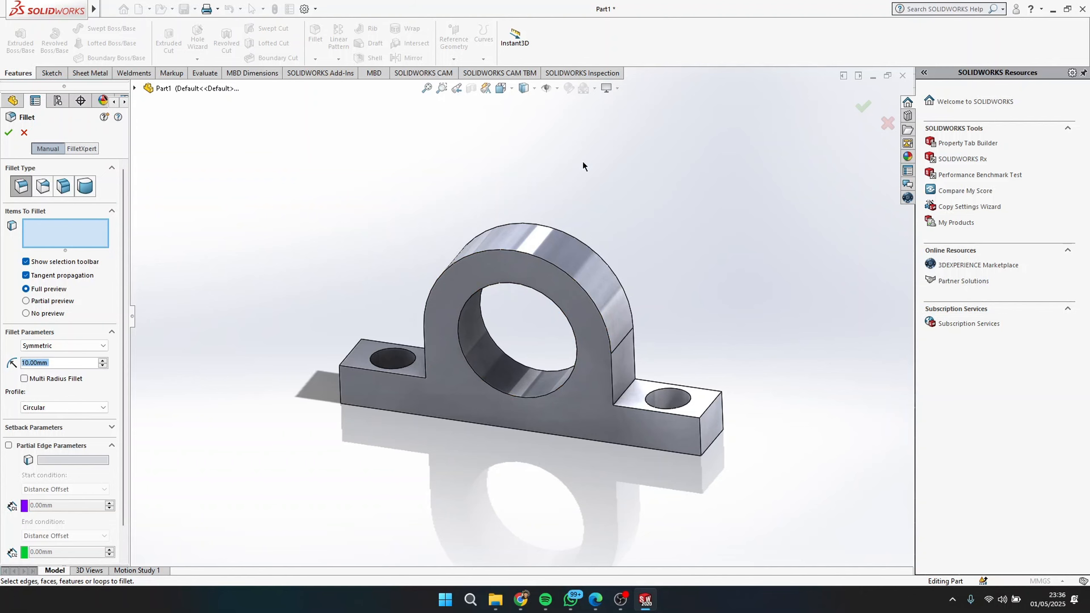
{"action": "left_click", "coordinate": [630, 389]}
{"action": "middle_click_drag", "start_coordinate": [558, 408], "coordinate": [687, 408]}
{"action": "left_click", "coordinate": [423, 373]}
{"action": "middle_click_drag", "start_coordinate": [423, 373], "coordinate": [274, 386]}
{"action": "scroll", "coordinate": [515, 364], "scroll_direction": "down", "scroll_amount": 3}
{"action": "double_click", "coordinate": [87, 365]}
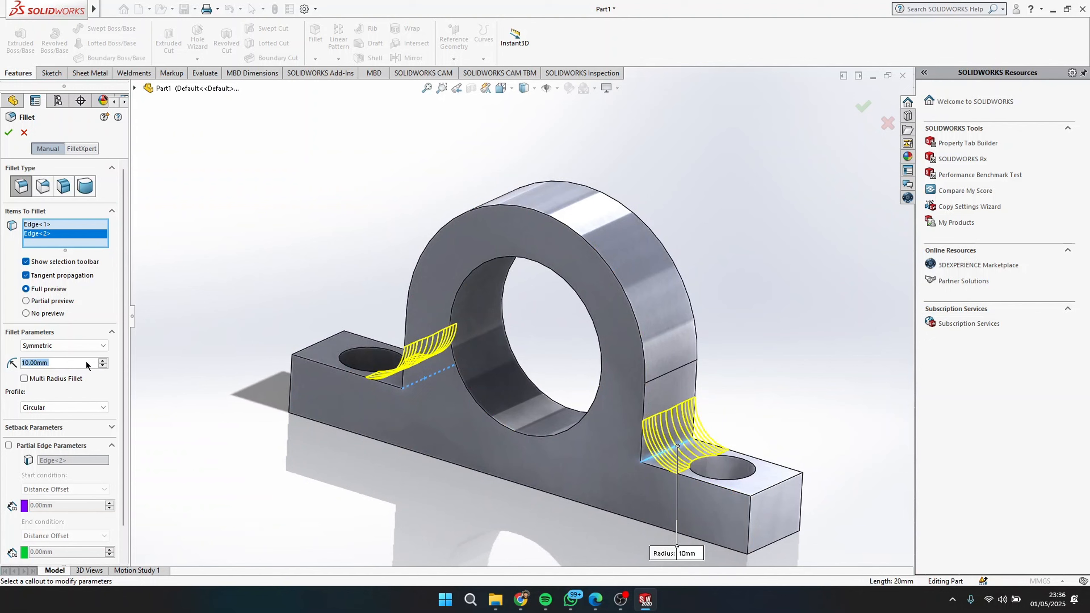
{"action": "type", "text": "3"}
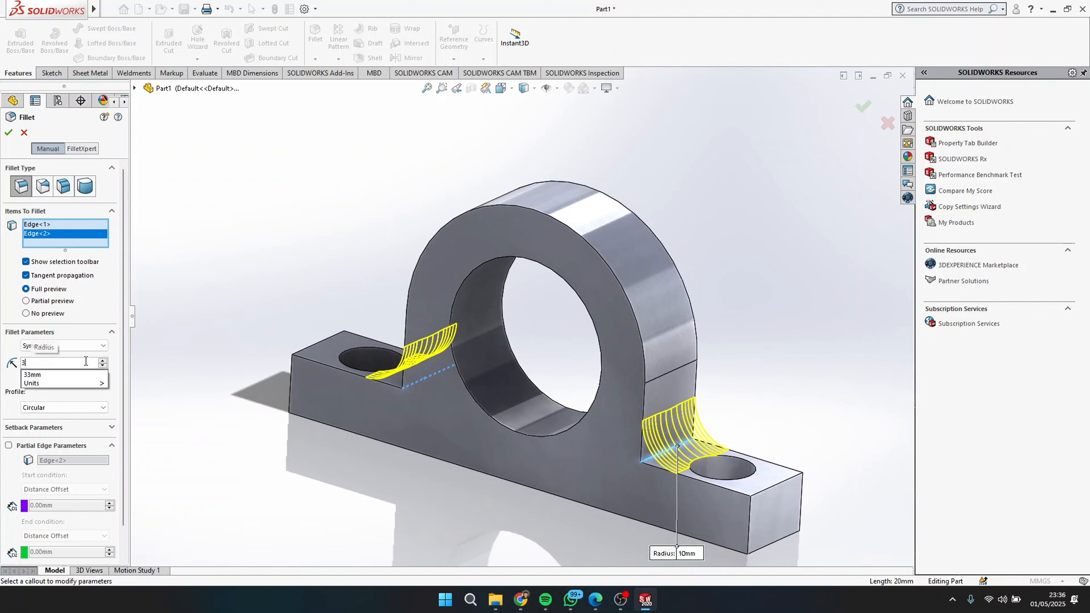
{"action": "key", "text": "Return"}
{"action": "left_click", "coordinate": [9, 133]}
{"action": "scroll", "coordinate": [499, 365], "scroll_direction": "up", "scroll_amount": 3}
{"action": "middle_click_drag", "start_coordinate": [447, 336], "coordinate": [500, 365]}
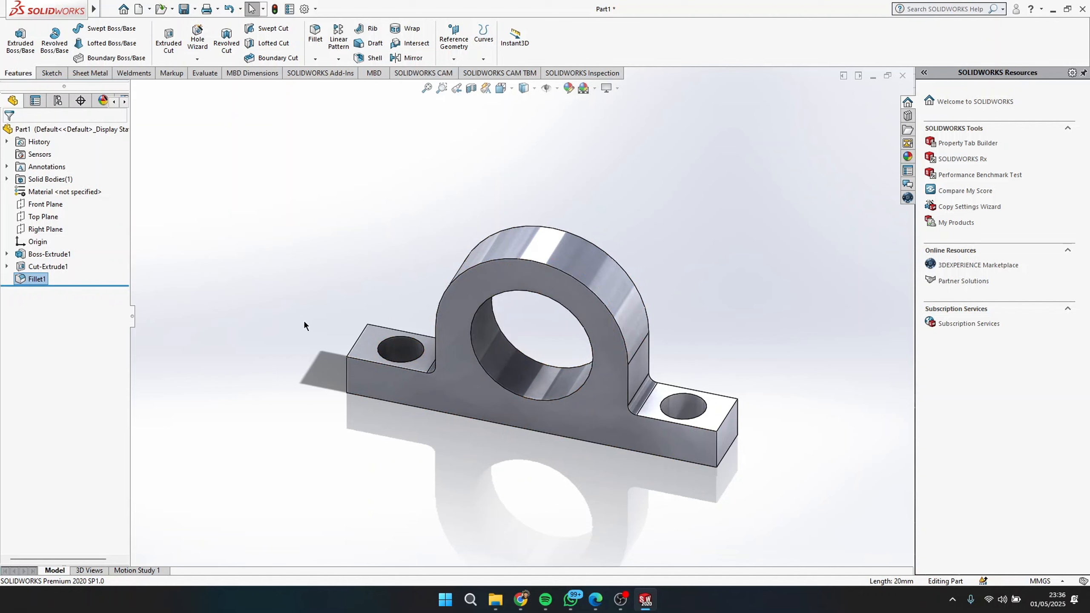
Save the part as Dudukan Bearing 2025
{"action": "left_click", "coordinate": [186, 8]}
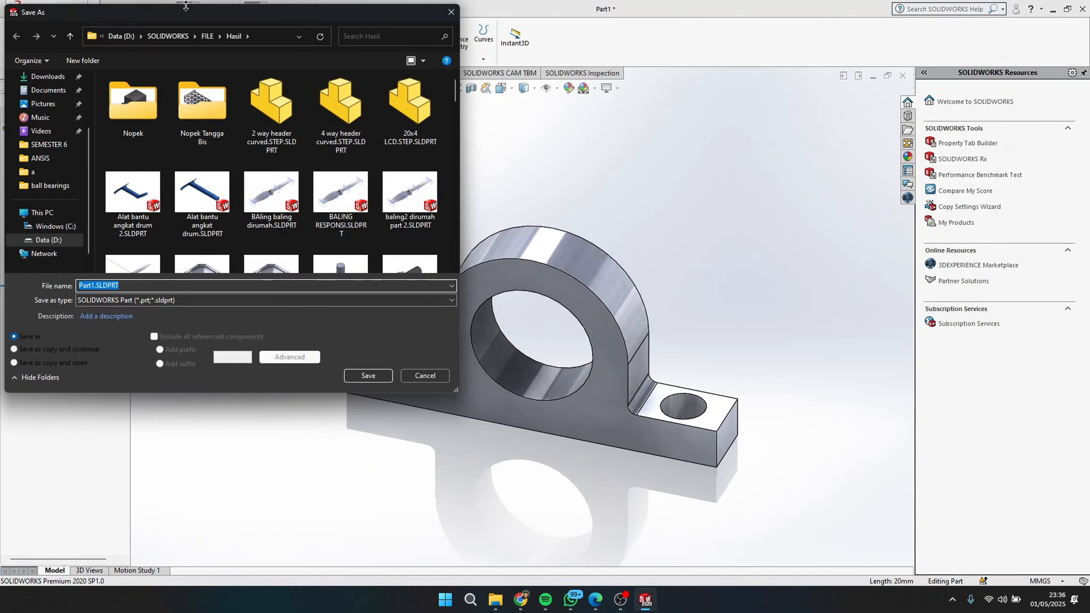
{"action": "type", "text": "Dud"}
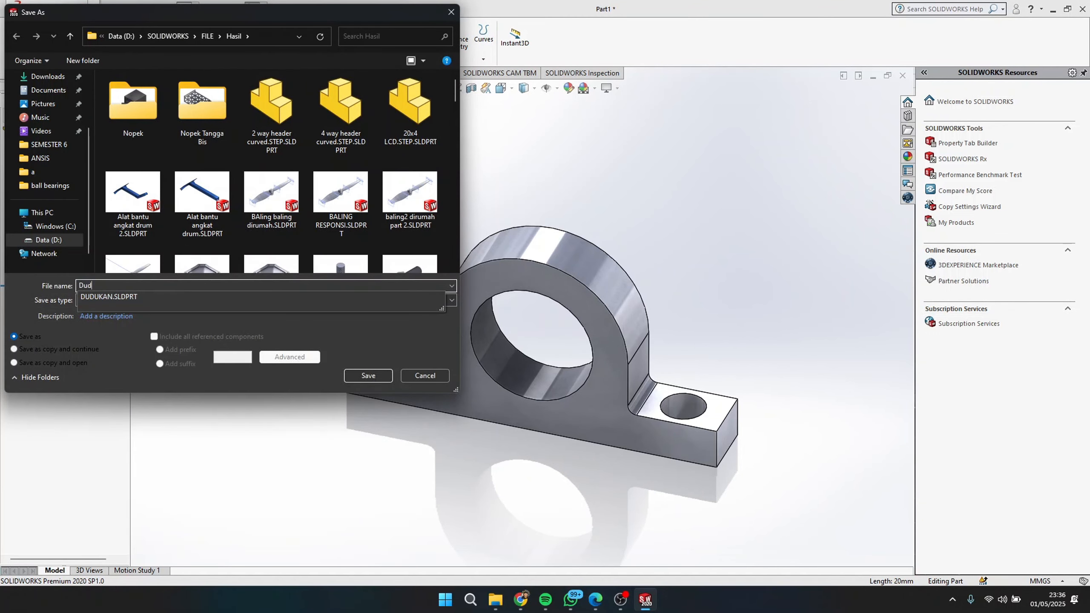
{"action": "type", "text": "ukan Bearing"}
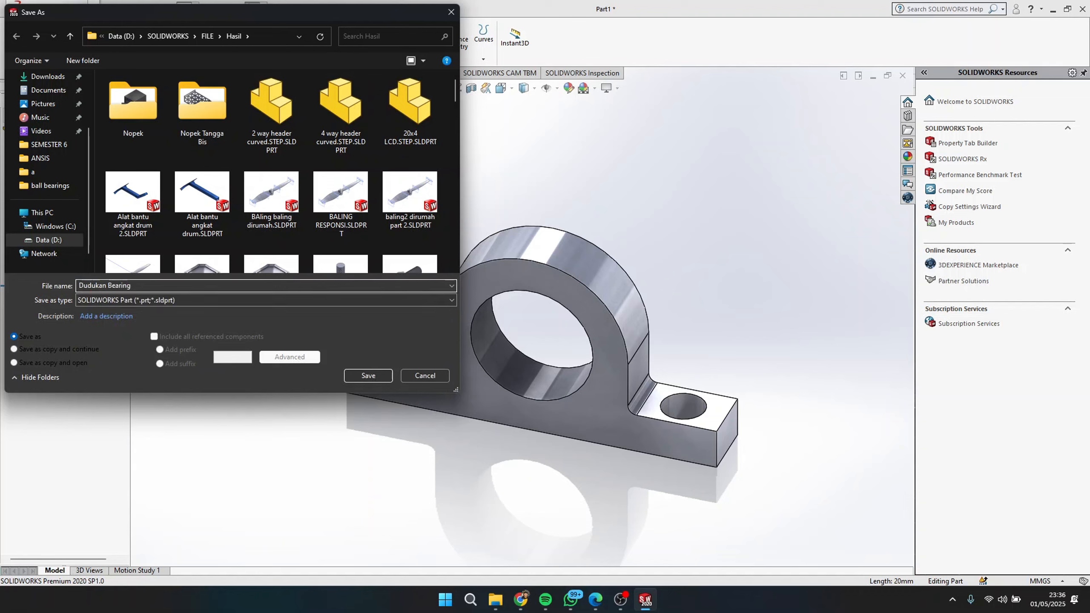
{"action": "type", "text": " 2025"}
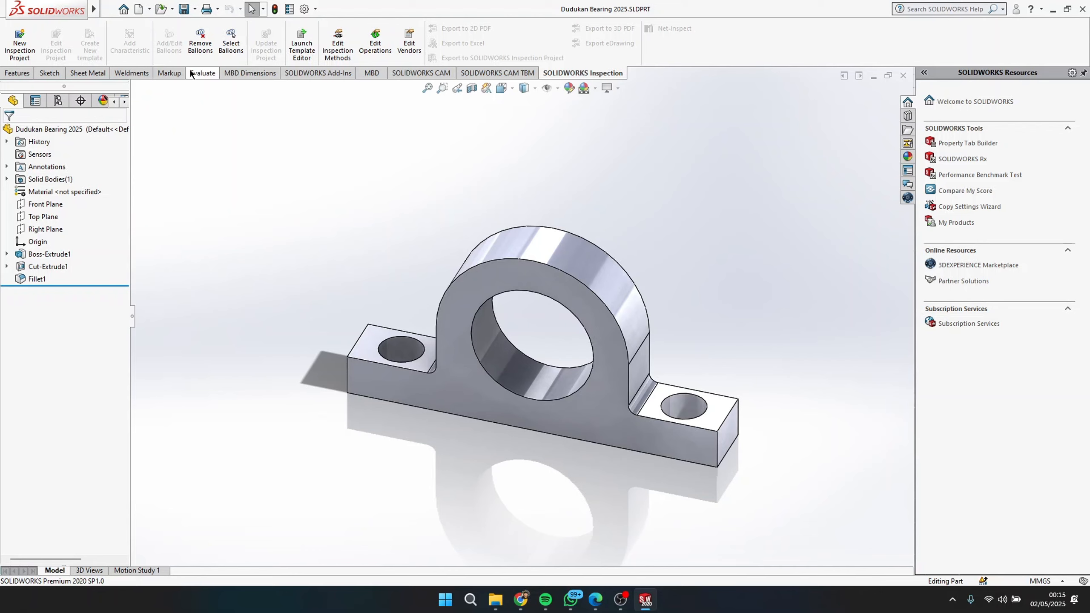
Create a new assembly and insert the Dudukan Bearing 2025 part fixed at the origin
{"action": "left_click", "coordinate": [139, 10]}
{"action": "left_click", "coordinate": [522, 251]}
{"action": "left_click", "coordinate": [576, 417]}
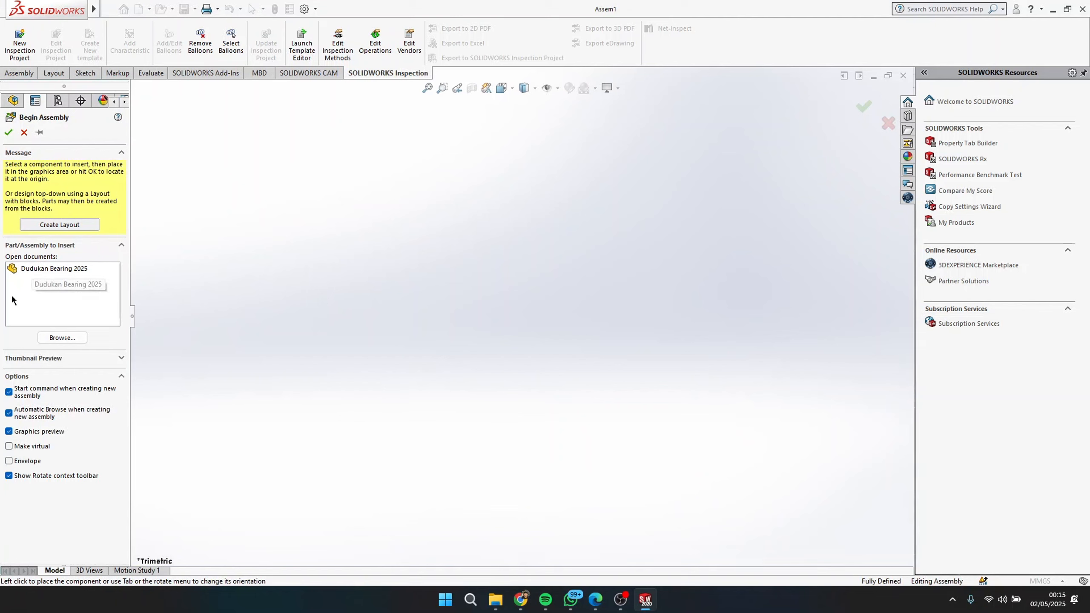
{"action": "left_click", "coordinate": [45, 272]}
{"action": "left_click", "coordinate": [9, 133]}
{"action": "mouse_move", "coordinate": [681, 344]}
{"action": "middle_mouse_down"}
{"action": "mouse_move", "coordinate": [631, 346]}
{"action": "mouse_move", "coordinate": [665, 358]}
{"action": "middle_mouse_up"}
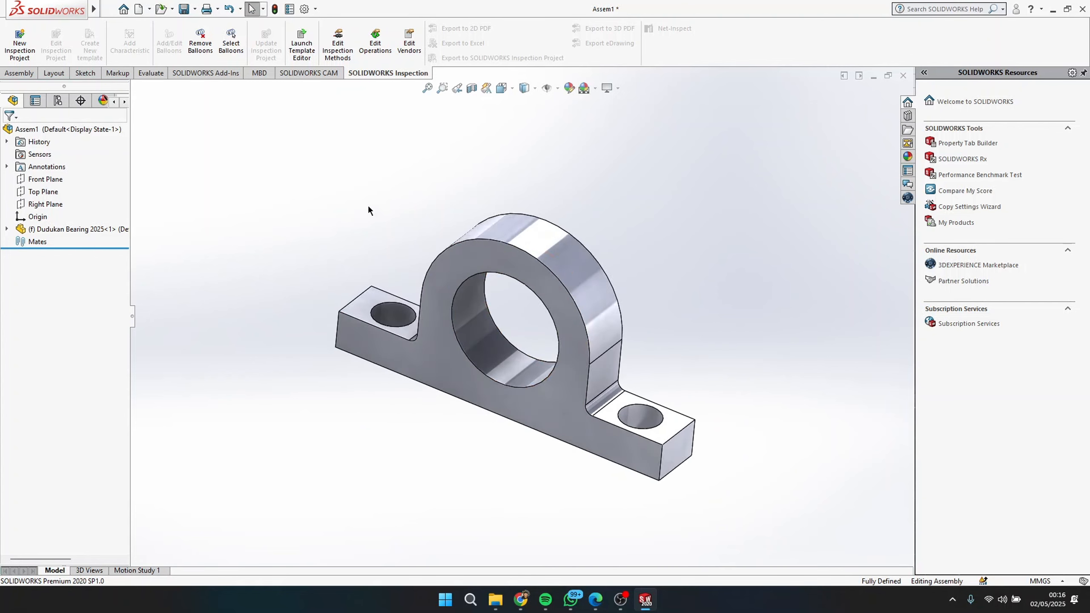
Add in the Toolbox library and open its ISO ball bearings
{"action": "left_click", "coordinate": [908, 115]}
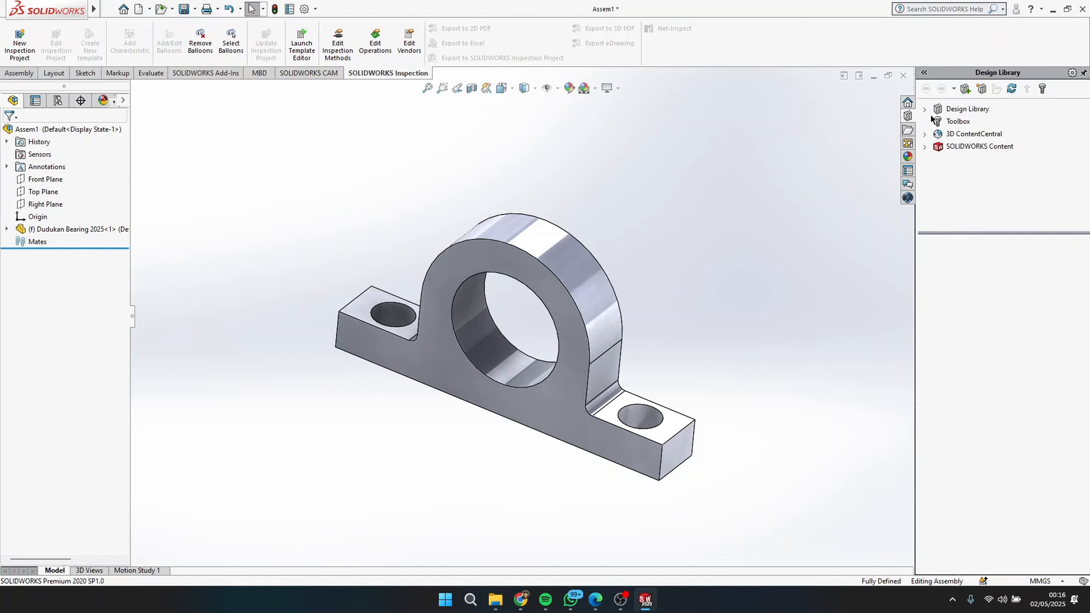
{"action": "left_click", "coordinate": [955, 121]}
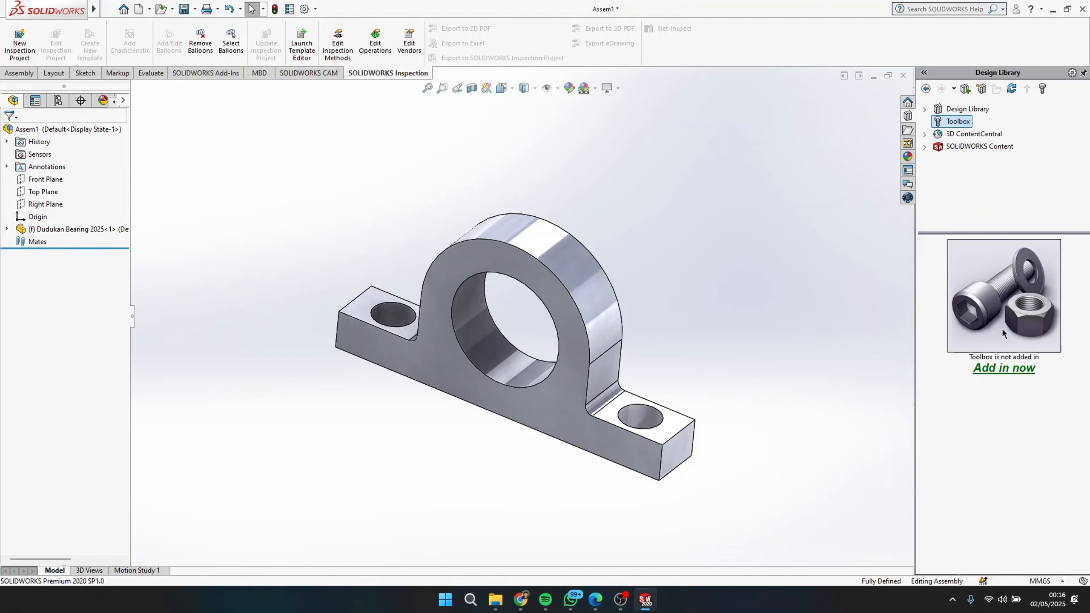
{"action": "left_click", "coordinate": [1000, 370]}
{"action": "double_click", "coordinate": [947, 515]}
{"action": "double_click", "coordinate": [947, 319]}
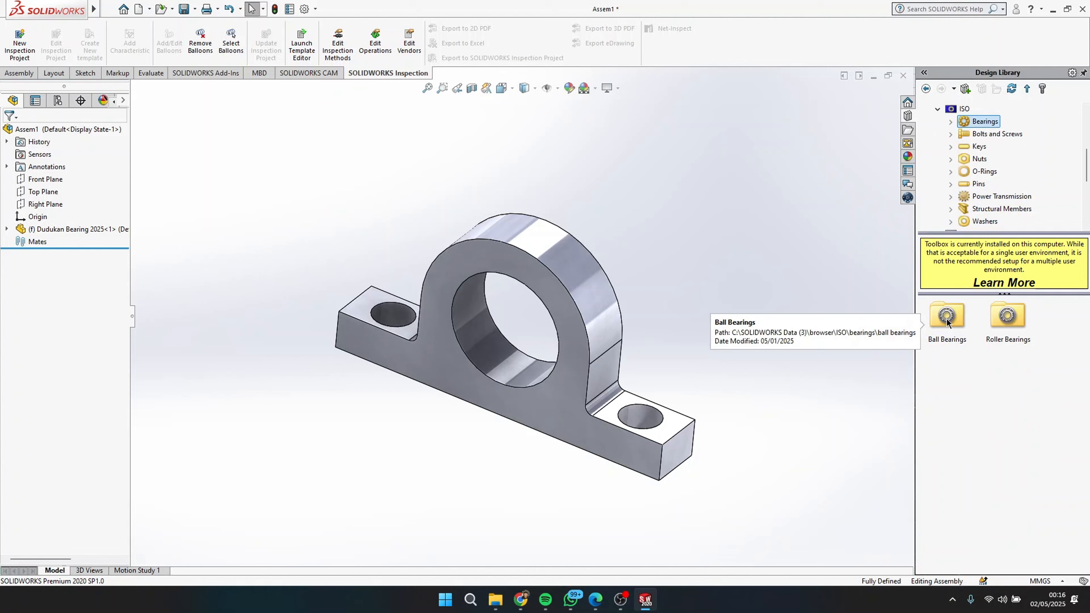
{"action": "double_click", "coordinate": [947, 319]}
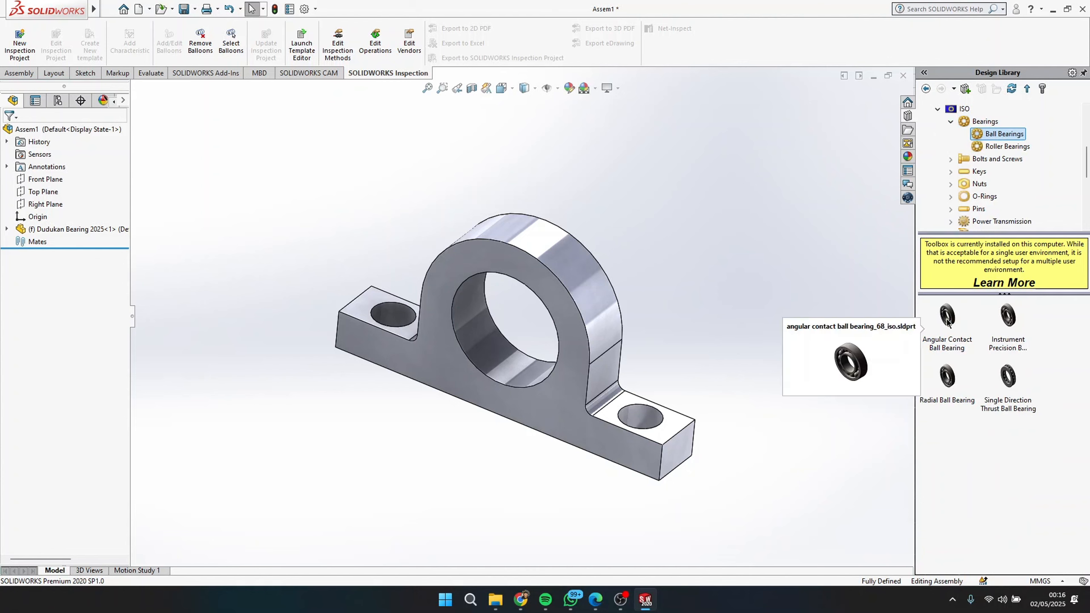
Insert one angular contact ball bearing of size 3315 in front of the bracket's bore
{"action": "left_click_drag", "start_coordinate": [947, 318], "coordinate": [447, 376]}
{"action": "scroll", "coordinate": [484, 361], "scroll_direction": "down", "scroll_amount": 2}
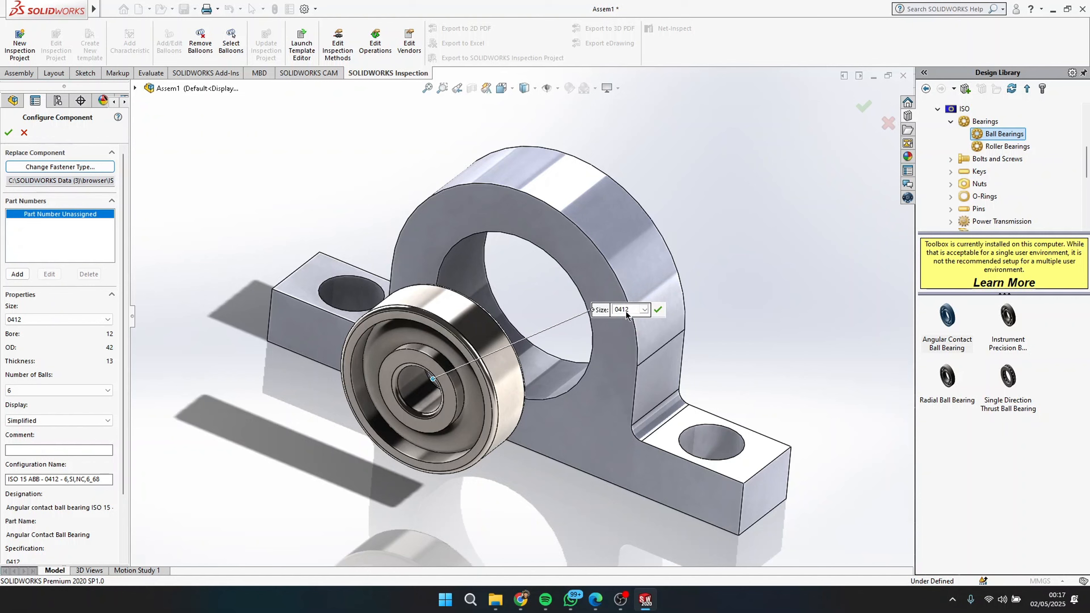
{"action": "left_click", "coordinate": [644, 310]}
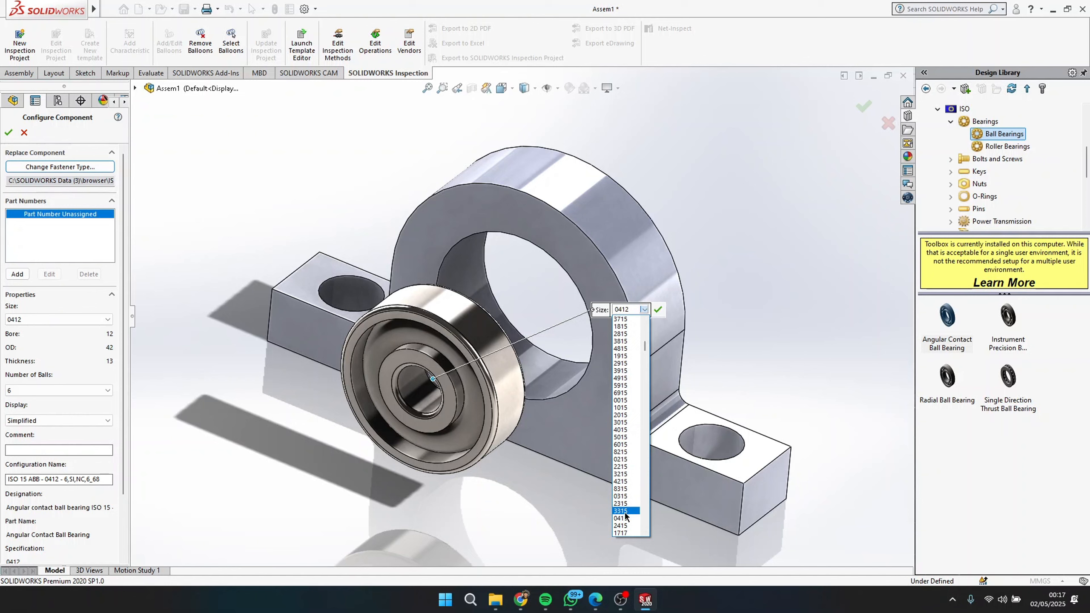
{"action": "left_click", "coordinate": [622, 511]}
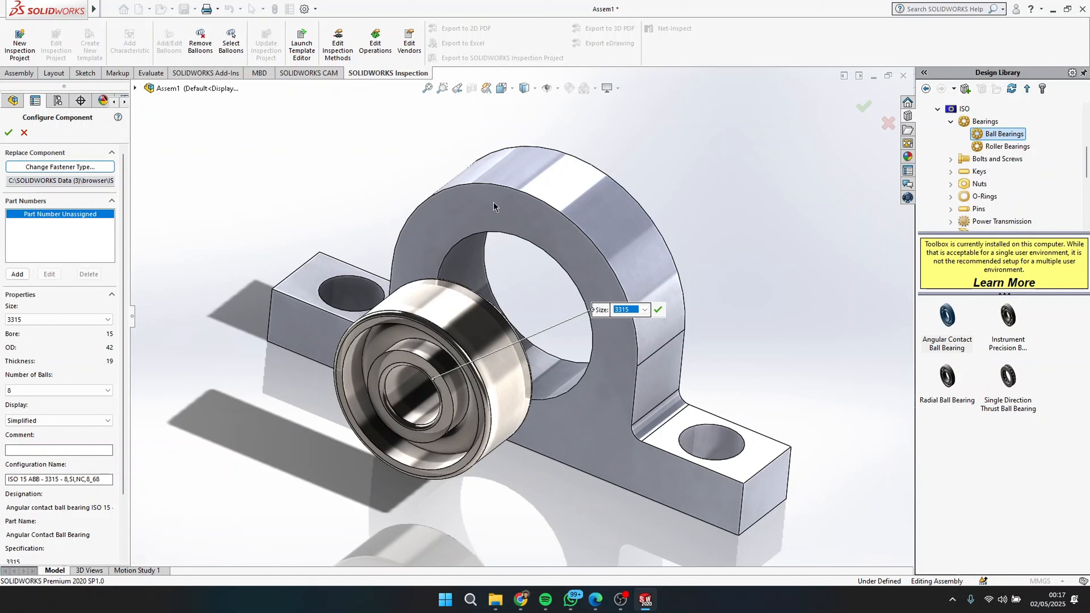
{"action": "left_click_drag", "start_coordinate": [598, 310], "coordinate": [596, 286]}
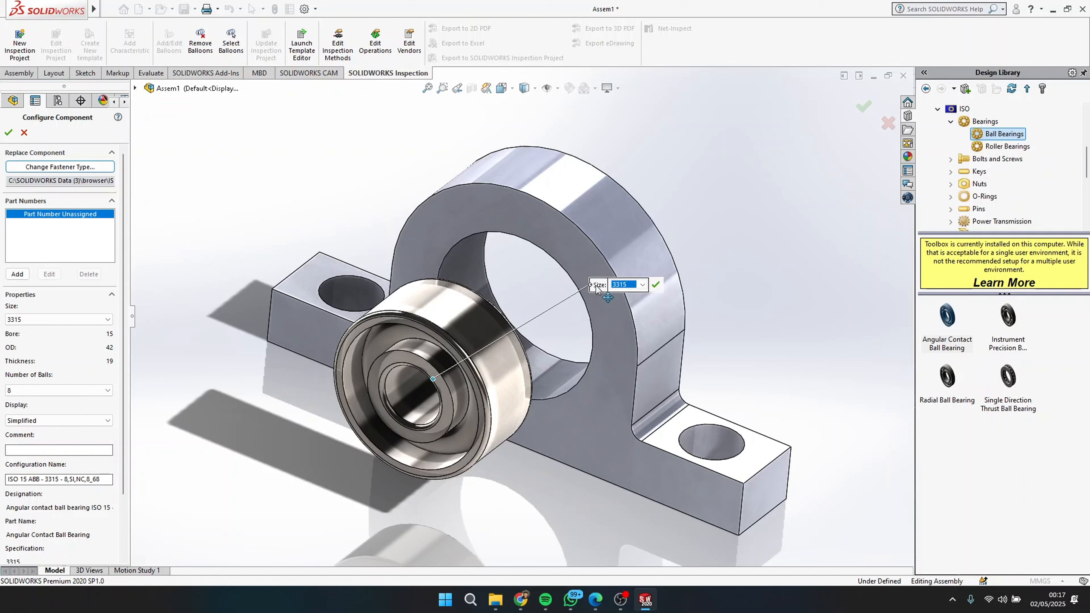
{"action": "left_click", "coordinate": [8, 132]}
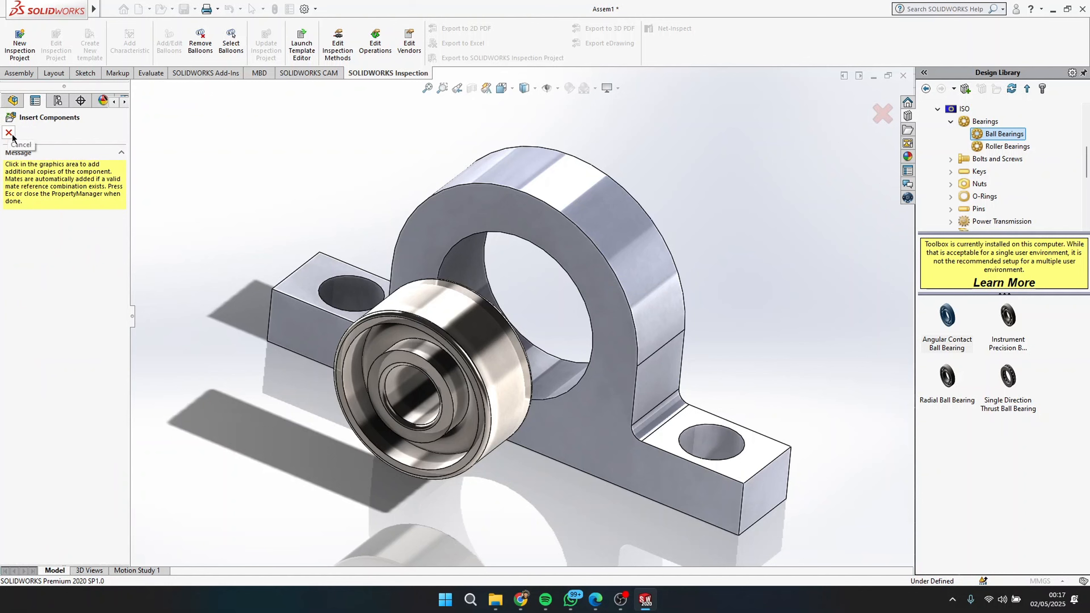
{"action": "left_click", "coordinate": [9, 134]}
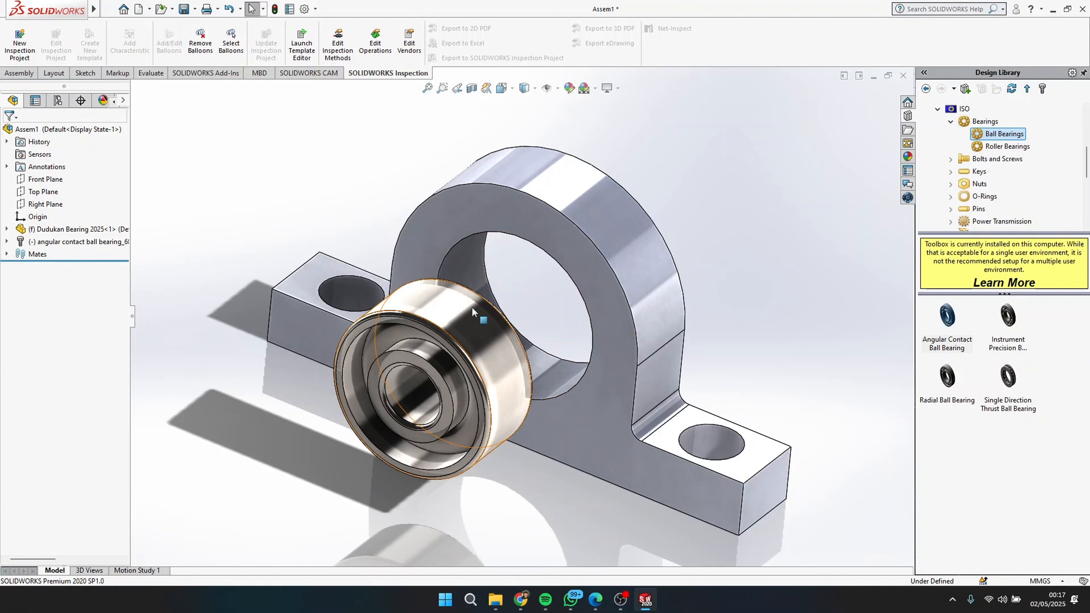
Check the assembly's existing mates and test the bearing's movement in front of the bore
{"action": "left_click", "coordinate": [6, 253]}
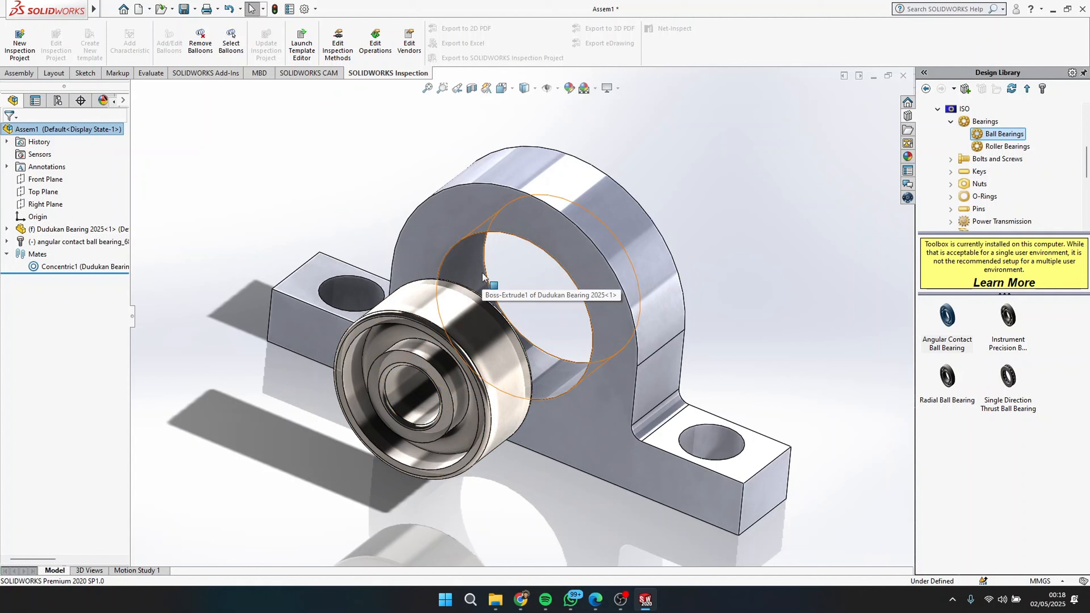
{"action": "left_click", "coordinate": [422, 384]}
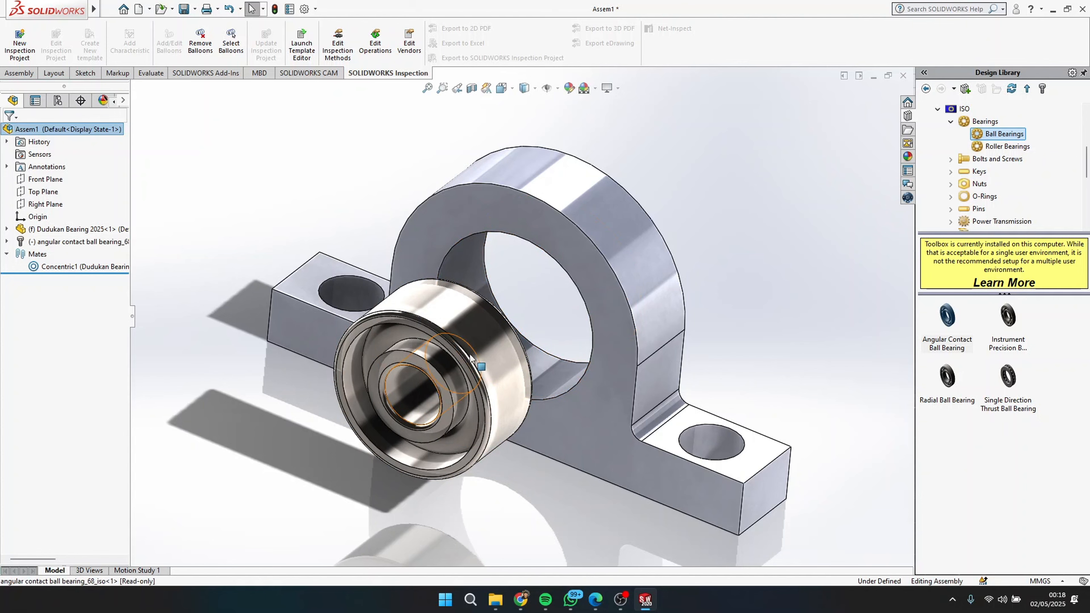
{"action": "left_click", "coordinate": [180, 249]}
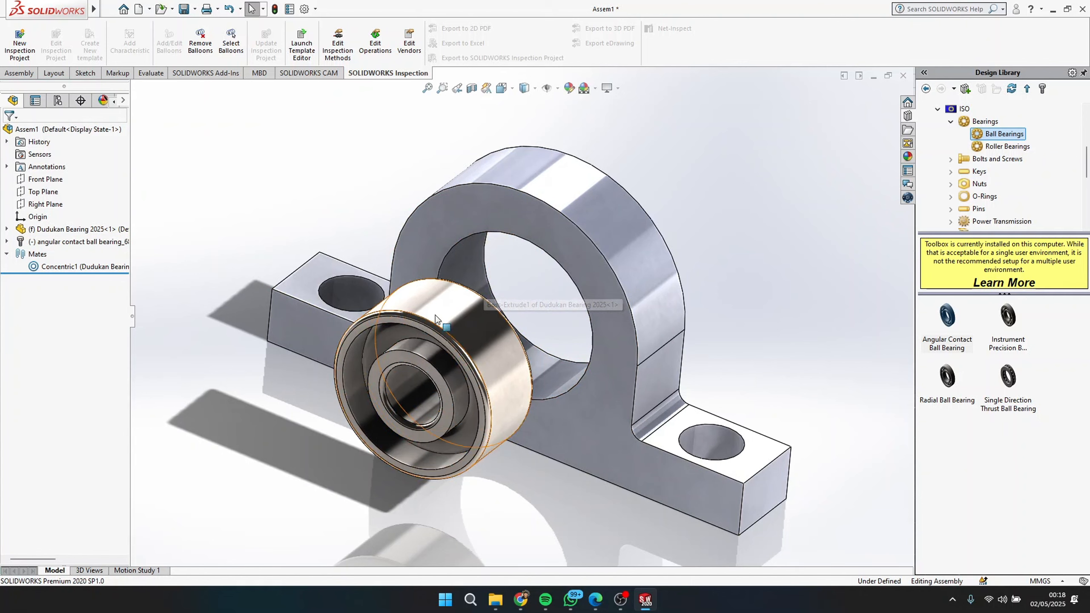
{"action": "left_click_drag", "start_coordinate": [413, 316], "coordinate": [390, 354]}
{"action": "scroll", "coordinate": [391, 354], "scroll_direction": "up", "scroll_amount": 2}
{"action": "scroll", "coordinate": [497, 347], "scroll_direction": "down", "scroll_amount": 2}
Add a coincident mate between the bearing's outer front edge and the front edge of the bracket's bore
{"action": "left_click", "coordinate": [19, 73]}
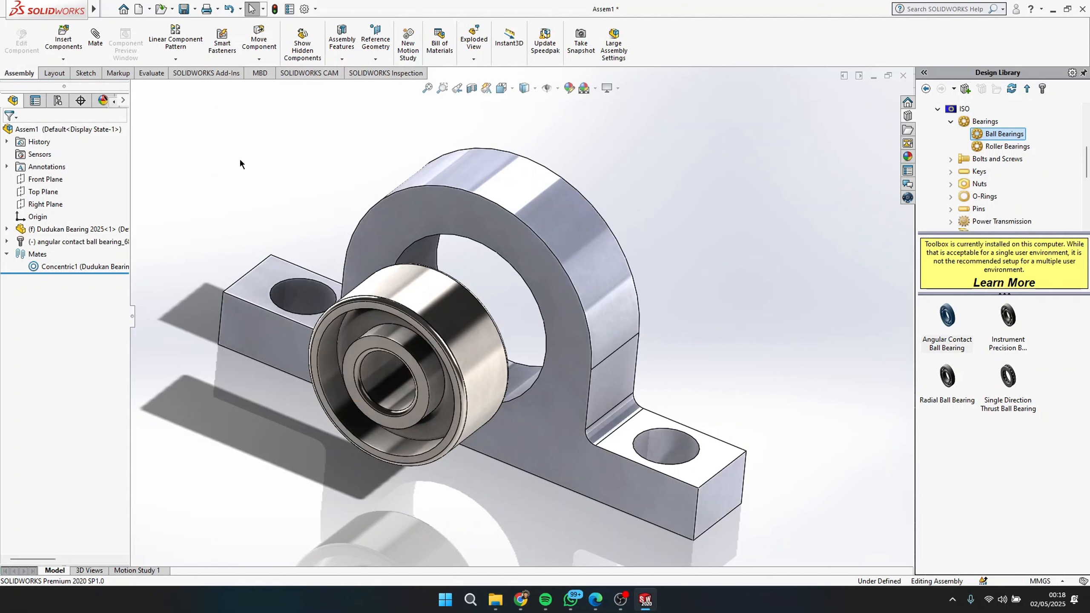
{"action": "left_click", "coordinate": [99, 36]}
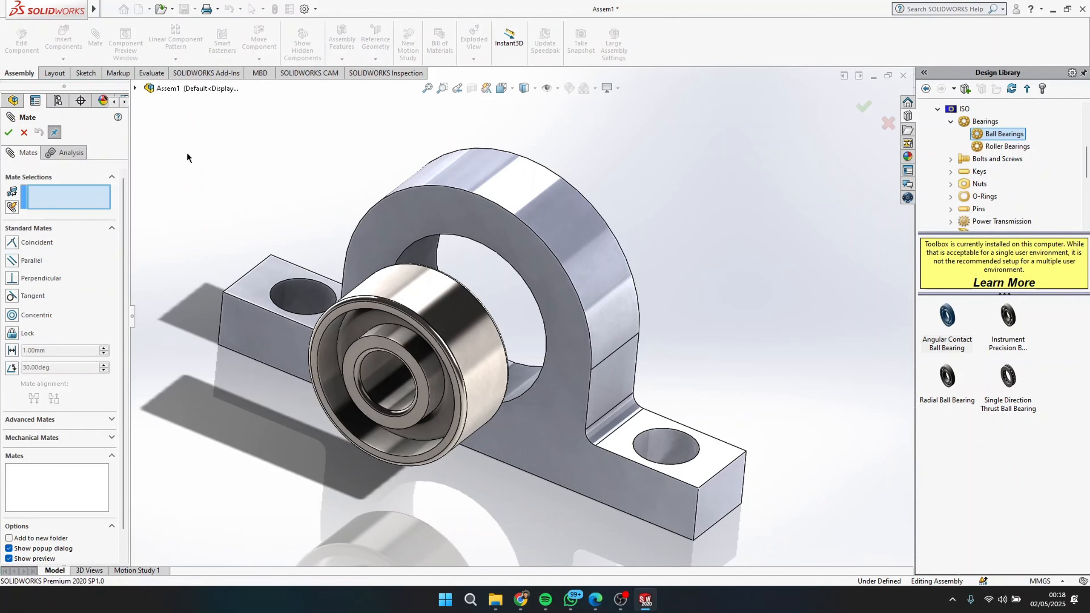
{"action": "left_click", "coordinate": [79, 188]}
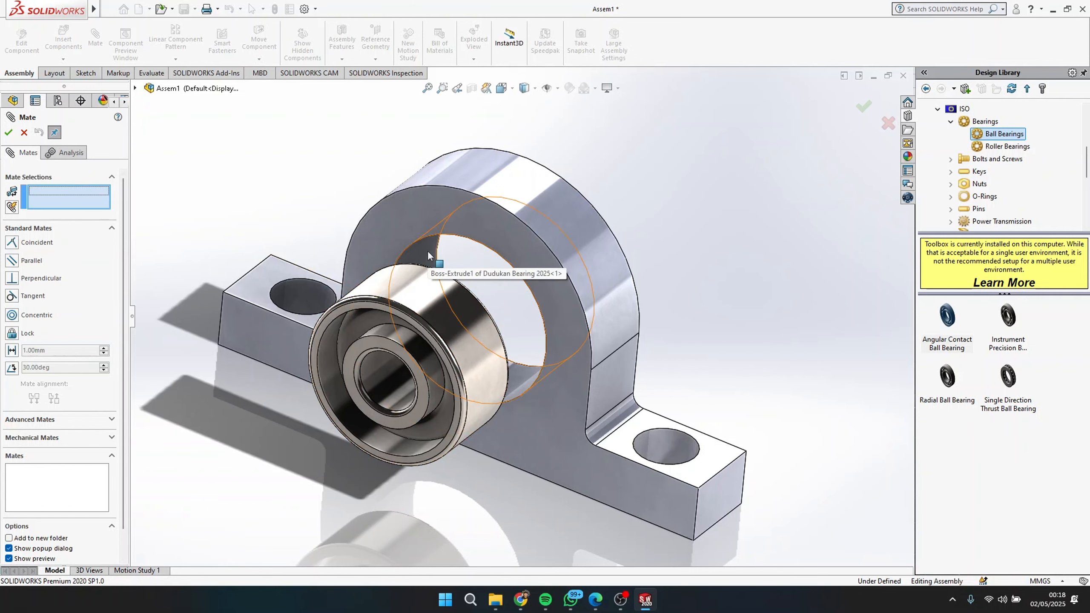
{"action": "scroll", "coordinate": [469, 330], "scroll_direction": "down", "scroll_amount": 2}
{"action": "scroll", "coordinate": [469, 331], "scroll_direction": "down", "scroll_amount": 1}
{"action": "left_click", "coordinate": [464, 329]}
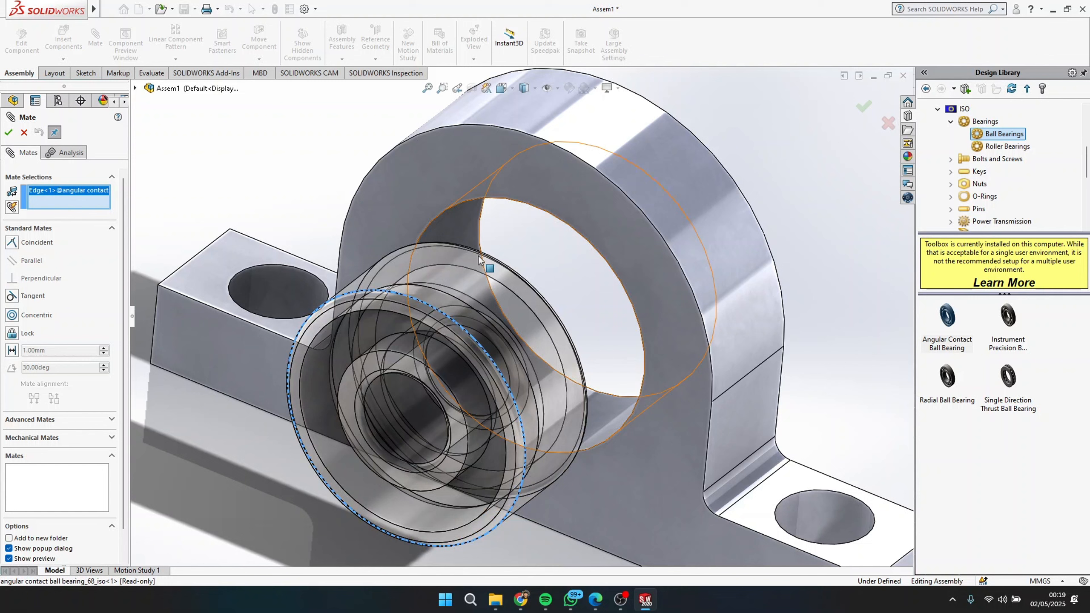
{"action": "left_click", "coordinate": [532, 210]}
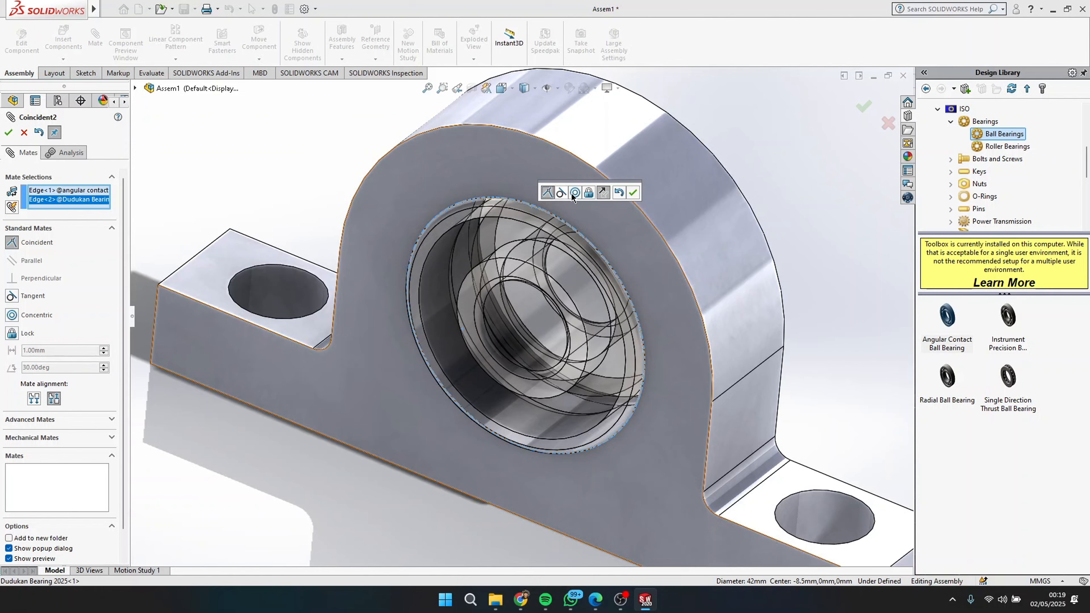
{"action": "left_click", "coordinate": [633, 193]}
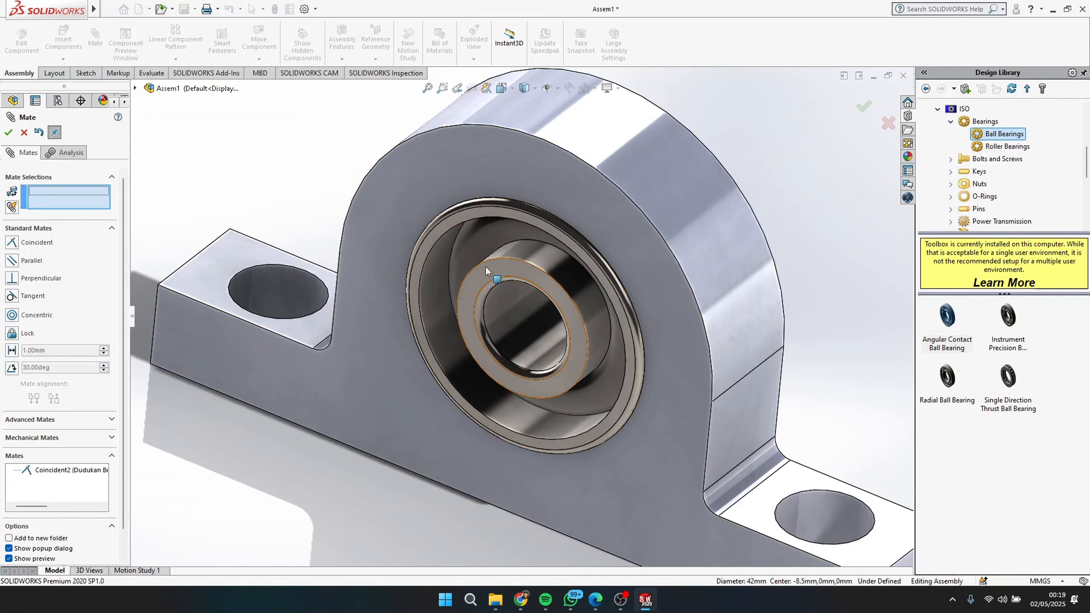
{"action": "middle_click_drag", "start_coordinate": [438, 361], "coordinate": [401, 370]}
{"action": "scroll", "coordinate": [482, 317], "scroll_direction": "up", "scroll_amount": 3}
{"action": "left_click", "coordinate": [8, 132]}
{"action": "middle_click_drag", "start_coordinate": [451, 284], "coordinate": [498, 305]}
{"action": "left_click", "coordinate": [498, 305]}
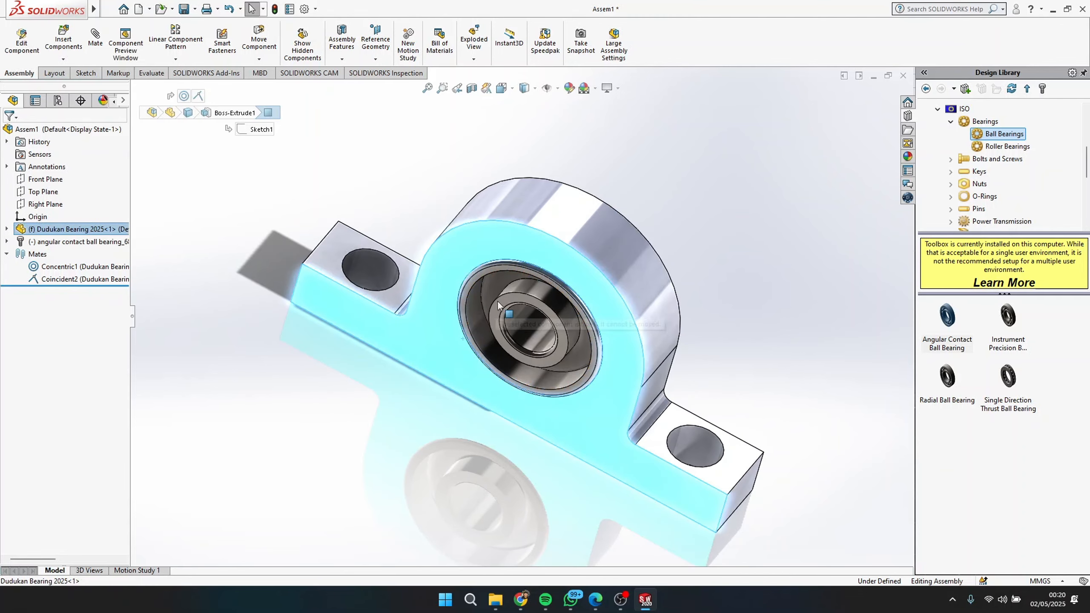
{"action": "left_click_drag", "start_coordinate": [498, 305], "coordinate": [524, 322]}
{"action": "scroll", "coordinate": [519, 318], "scroll_direction": "down", "scroll_amount": 3}
{"action": "scroll", "coordinate": [429, 249], "scroll_direction": "up", "scroll_amount": 3}
{"action": "left_click", "coordinate": [753, 284]}
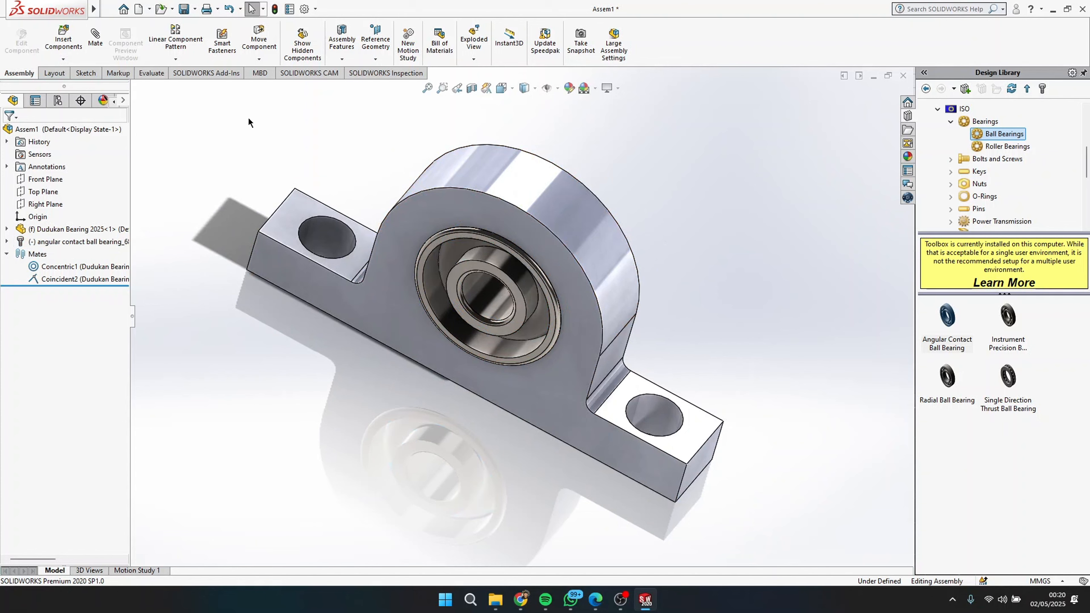
Rebuild the assembly and save it as Dudukan Bearing Assembly 25
{"action": "left_click", "coordinate": [186, 10]}
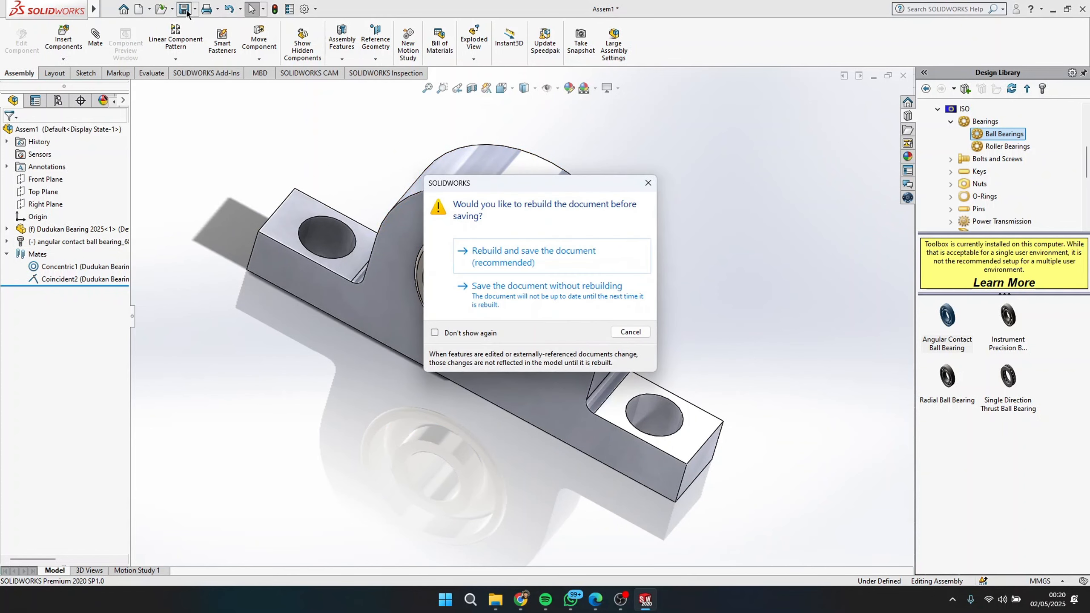
{"action": "left_click", "coordinate": [537, 259]}
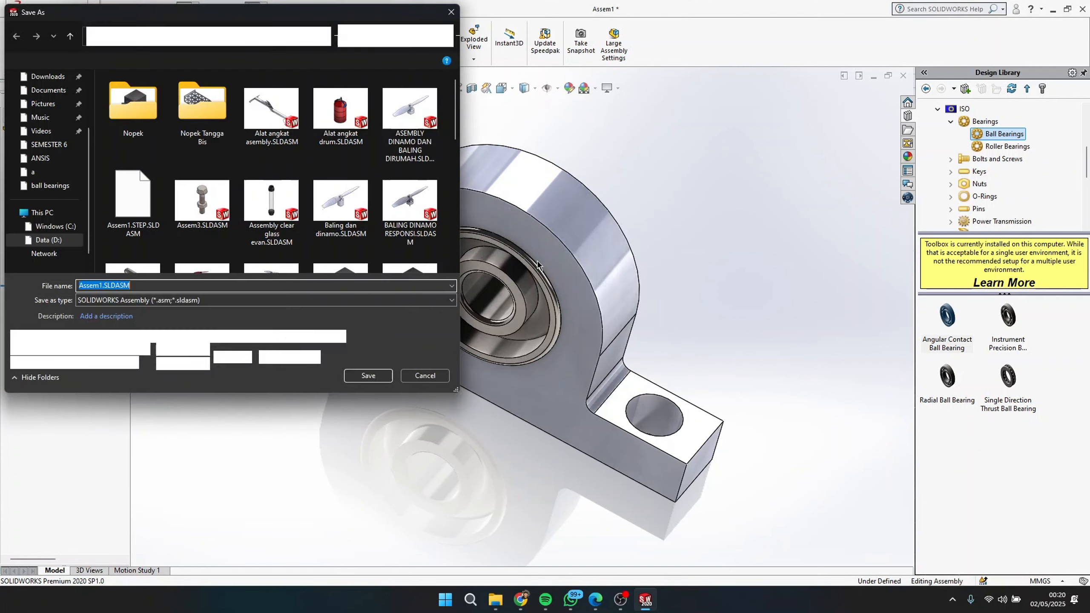
{"action": "key", "text": "BackSpace"}
{"action": "type", "text": "D"}
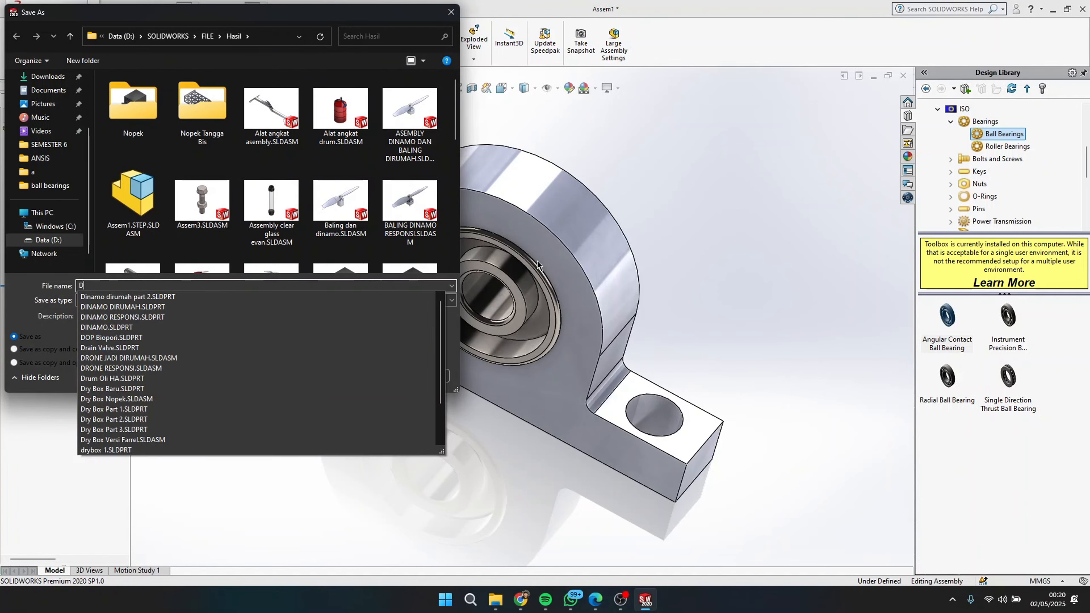
{"action": "type", "text": "udukan Bearing Assembk"}
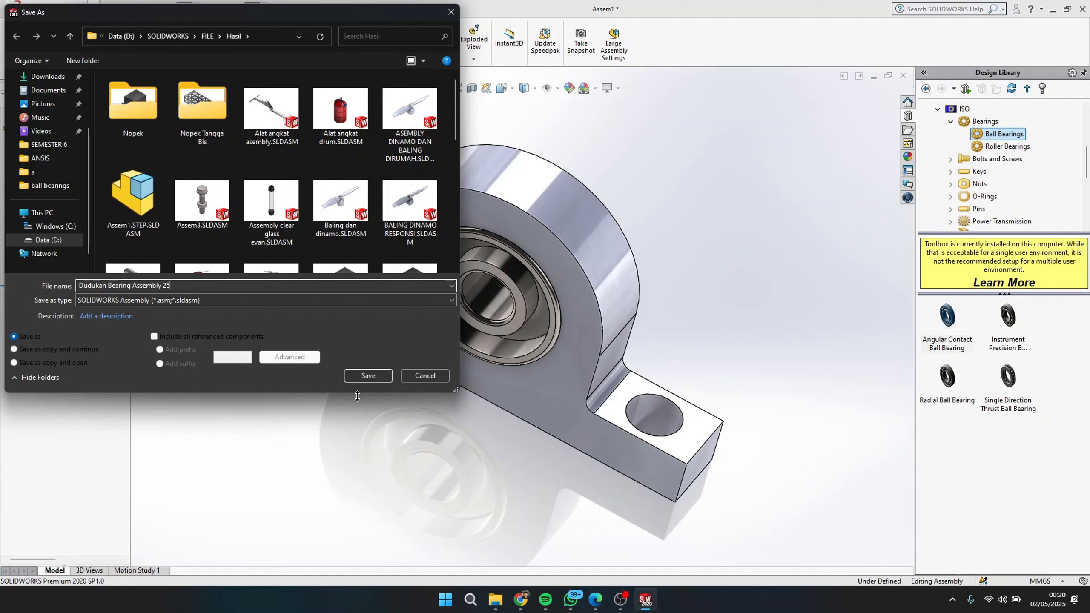
{"action": "left_click", "coordinate": [368, 378]}
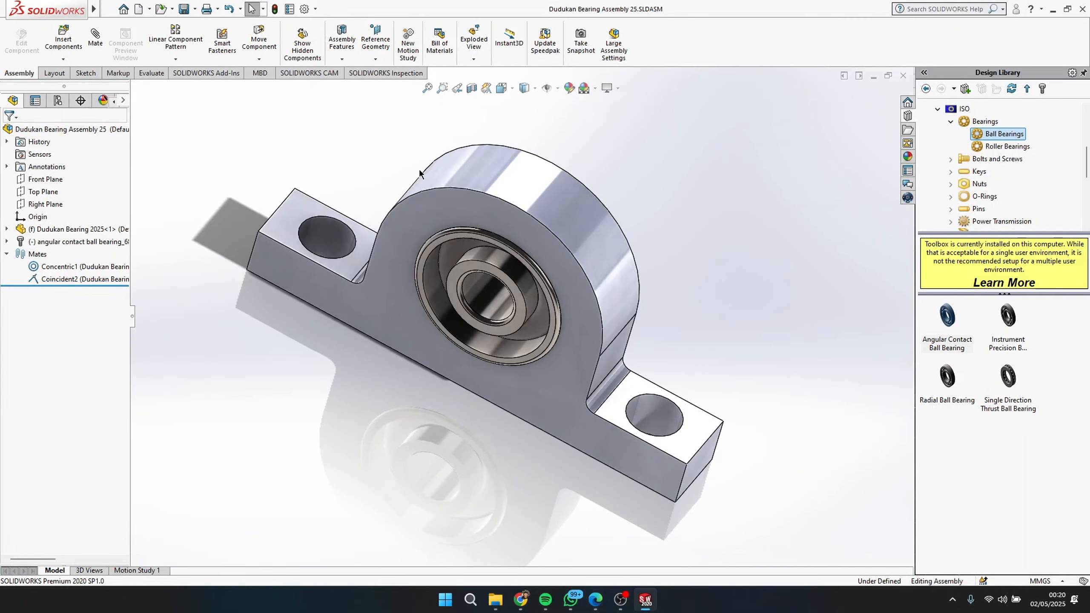
Show the assembly in the isometric view
{"action": "scroll", "coordinate": [409, 161], "scroll_direction": "up", "scroll_amount": 1}
{"action": "key", "text": "space"}
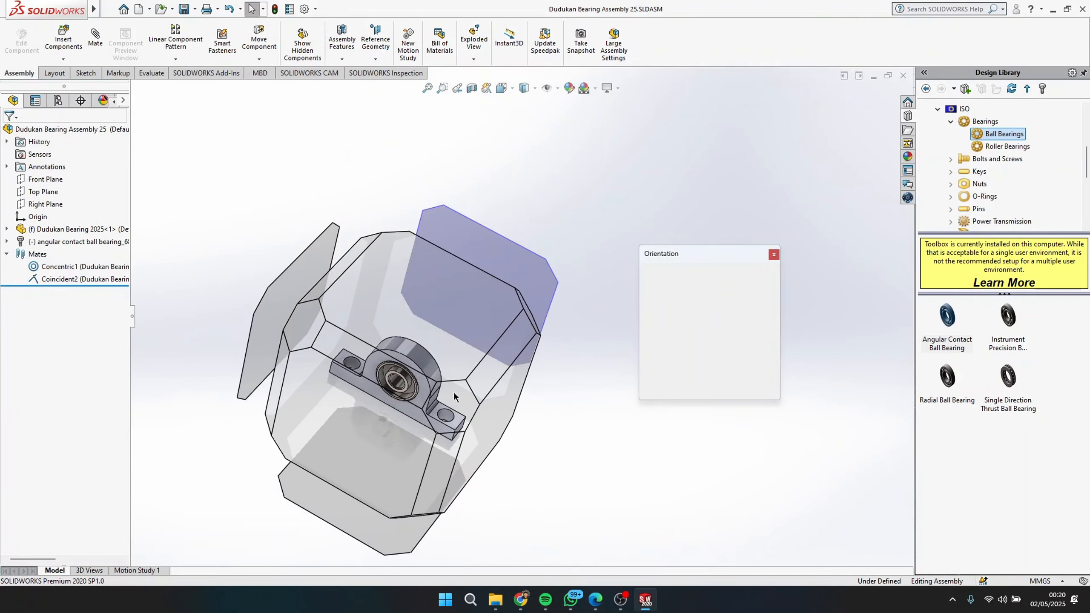
{"action": "left_click", "coordinate": [472, 240]}
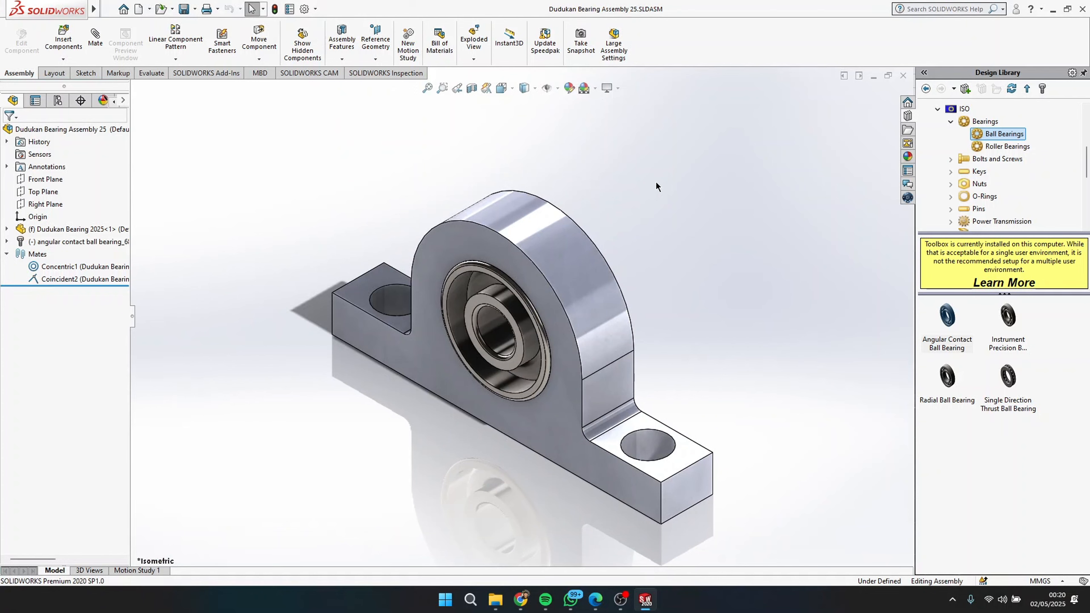